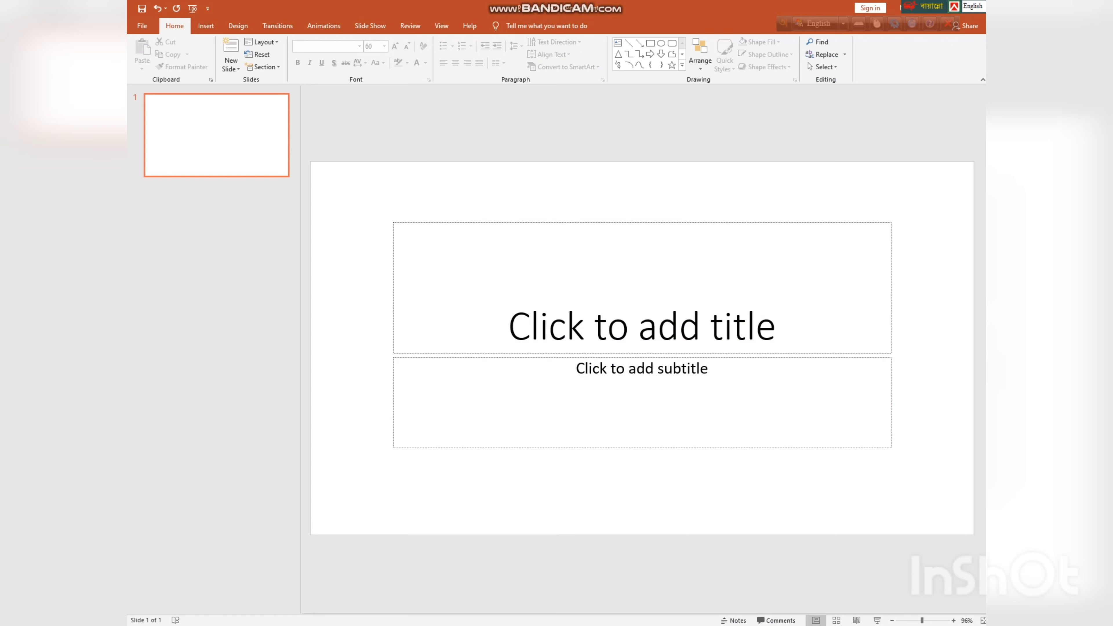
# Select the empty title placeholder on the new blank slide
pyautogui.click(642, 324)
# Delete the title and subtitle placeholders from the slide
pyautogui.press('Escape')
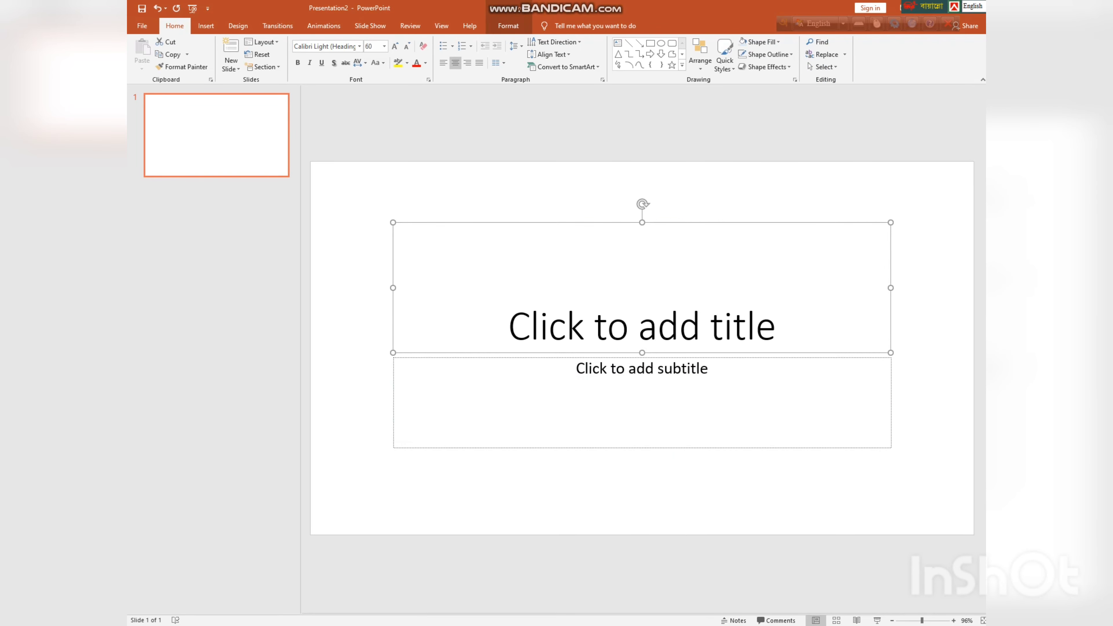
pyautogui.press('Delete')
pyautogui.press('Tab')
pyautogui.press('Delete')
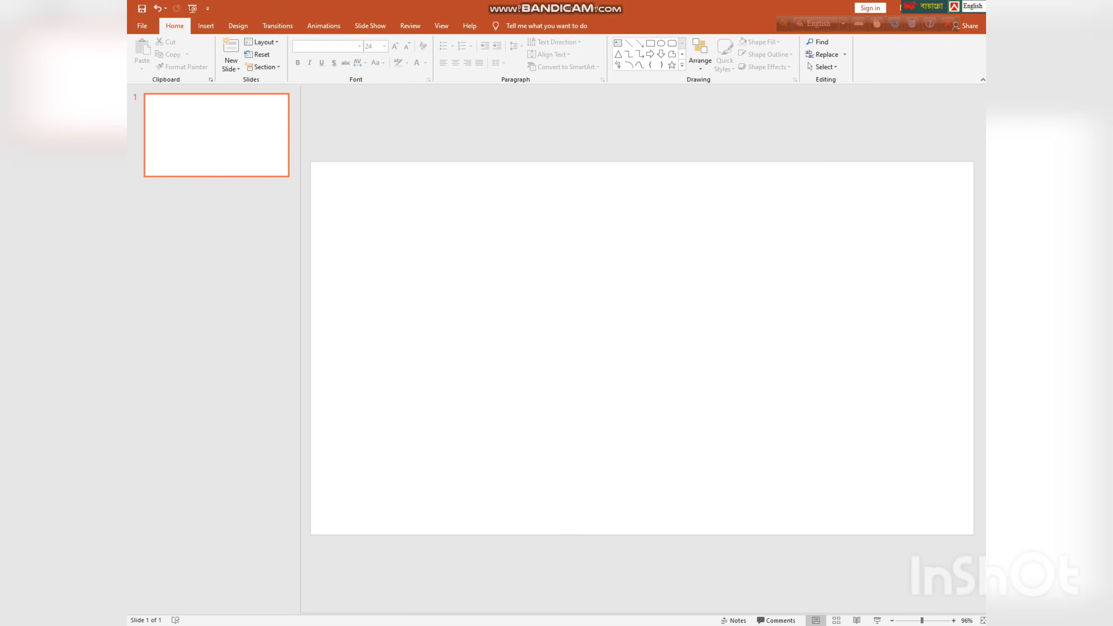
# Draw a tall 6.54" by 2.69" rectangle on the slide's right side
pyautogui.click(205, 26)
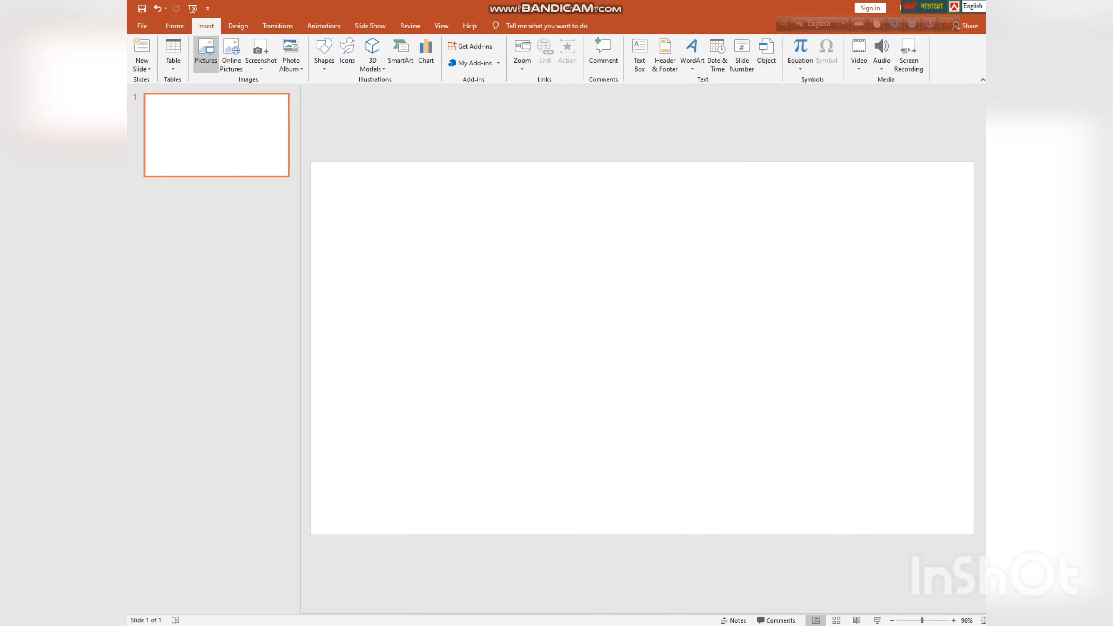
pyautogui.click(324, 53)
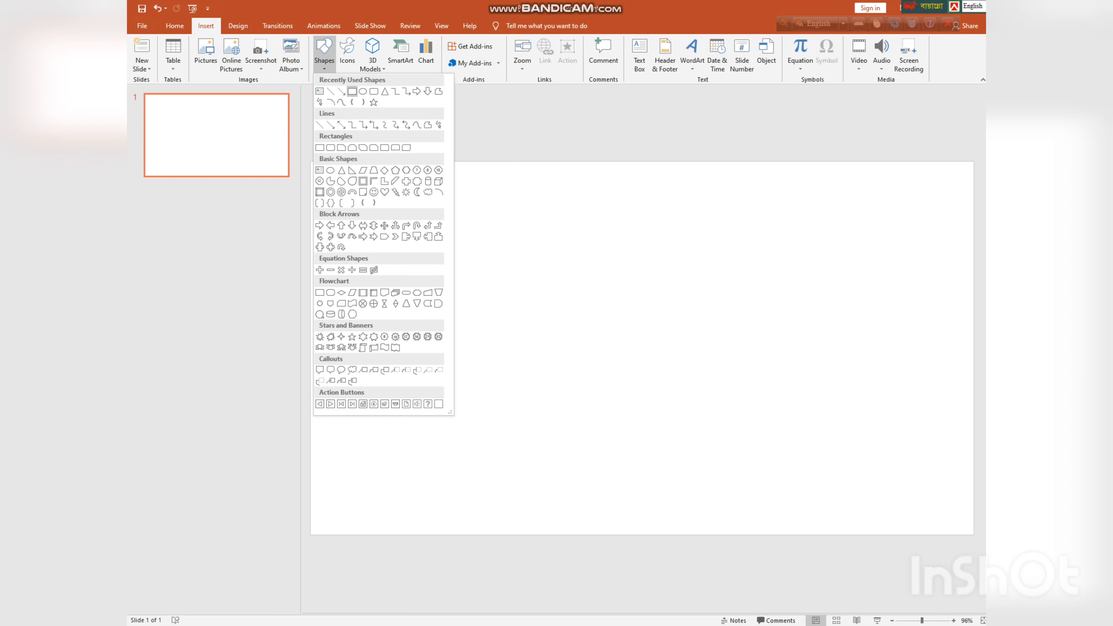
pyautogui.click(352, 91)
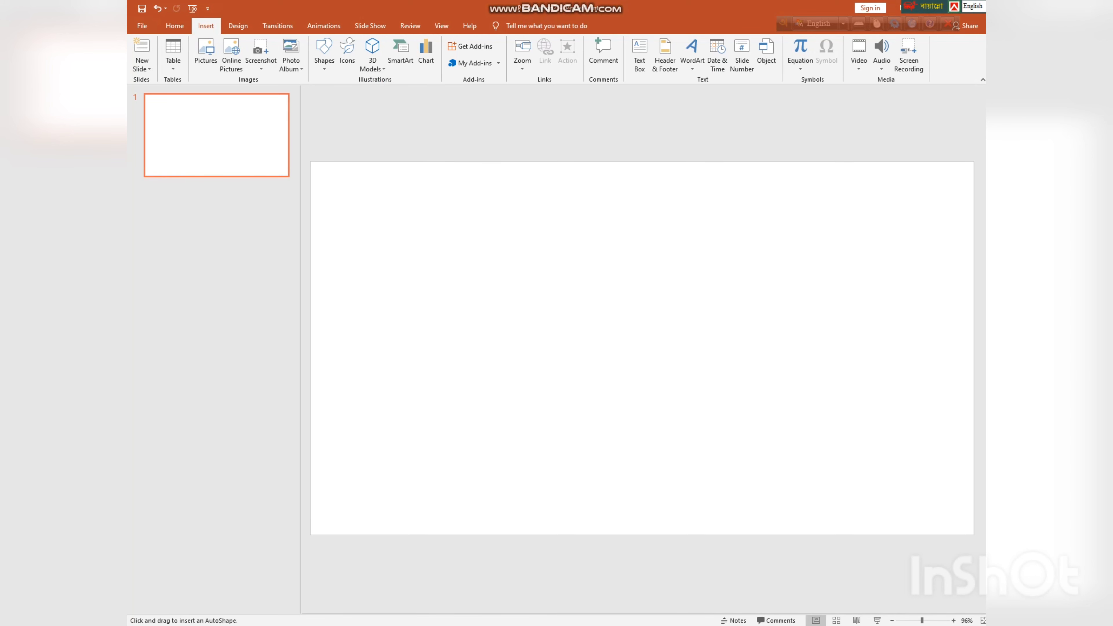
pyautogui.moveTo(668, 167); pyautogui.dragTo(787, 466)
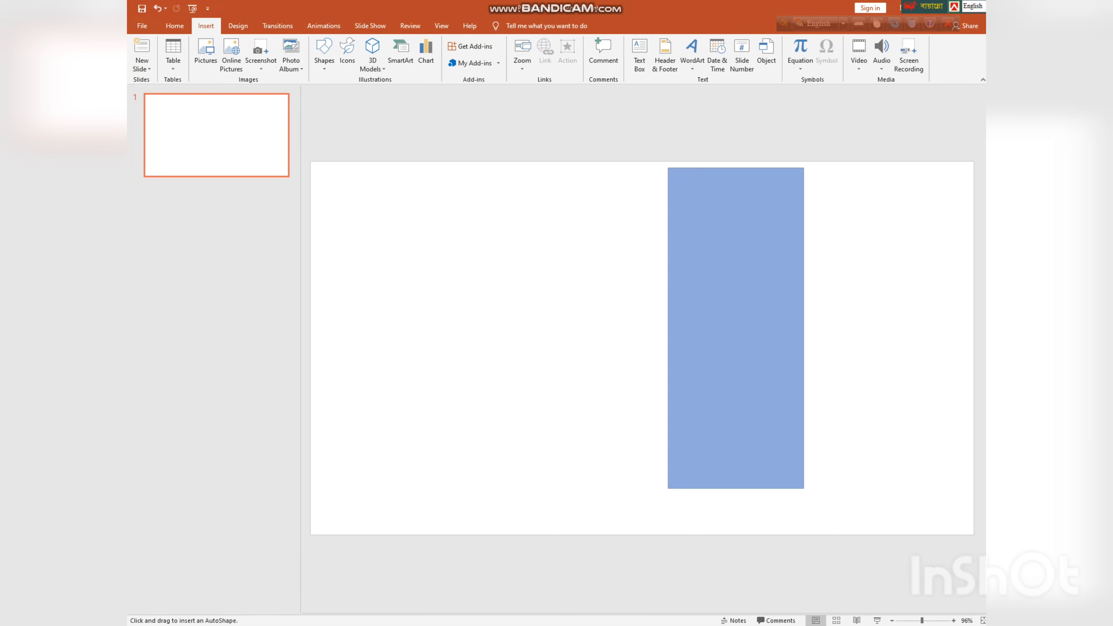
pyautogui.moveTo(787, 466); pyautogui.dragTo(801, 493)
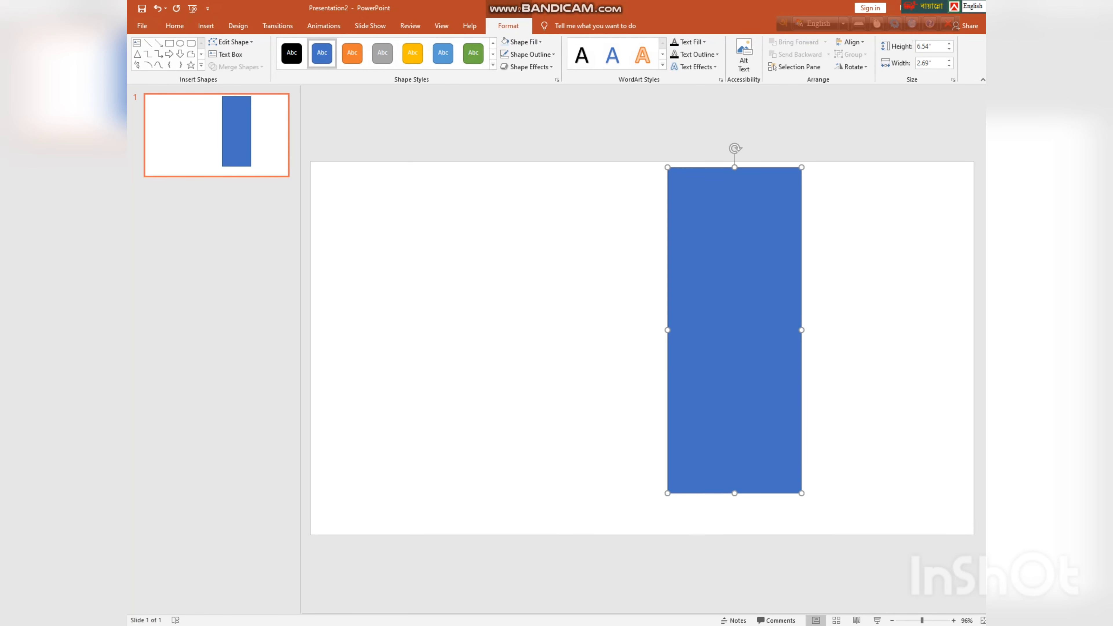
# Tilt the rectangle diagonally and lengthen it to 8.26 inches
pyautogui.moveTo(735, 148); pyautogui.dragTo(851, 191)
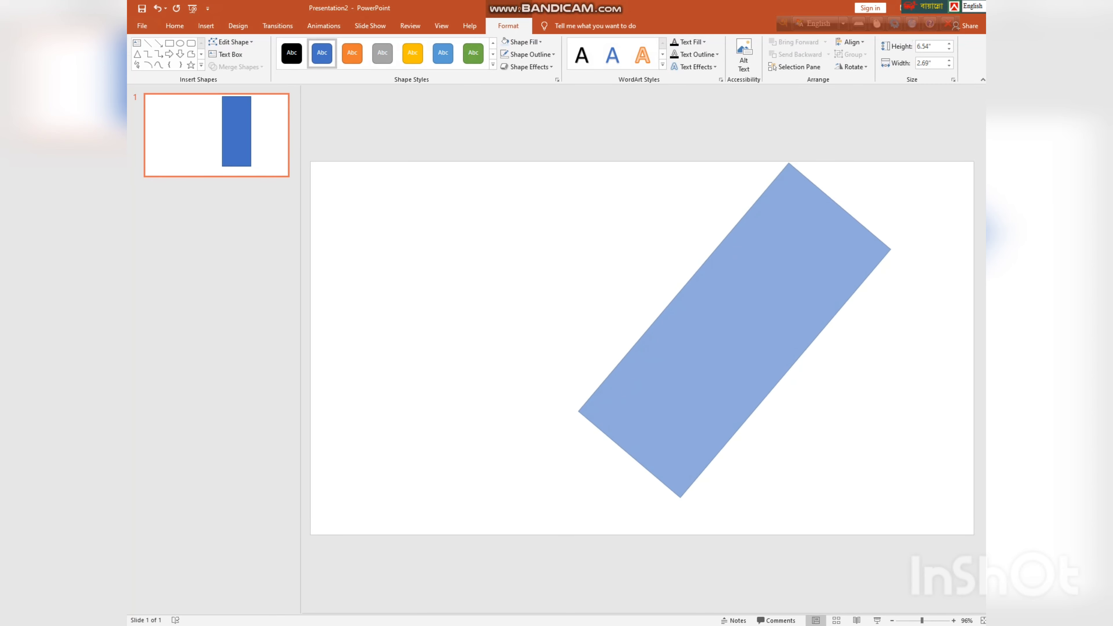
pyautogui.moveTo(850, 191); pyautogui.dragTo(864, 204)
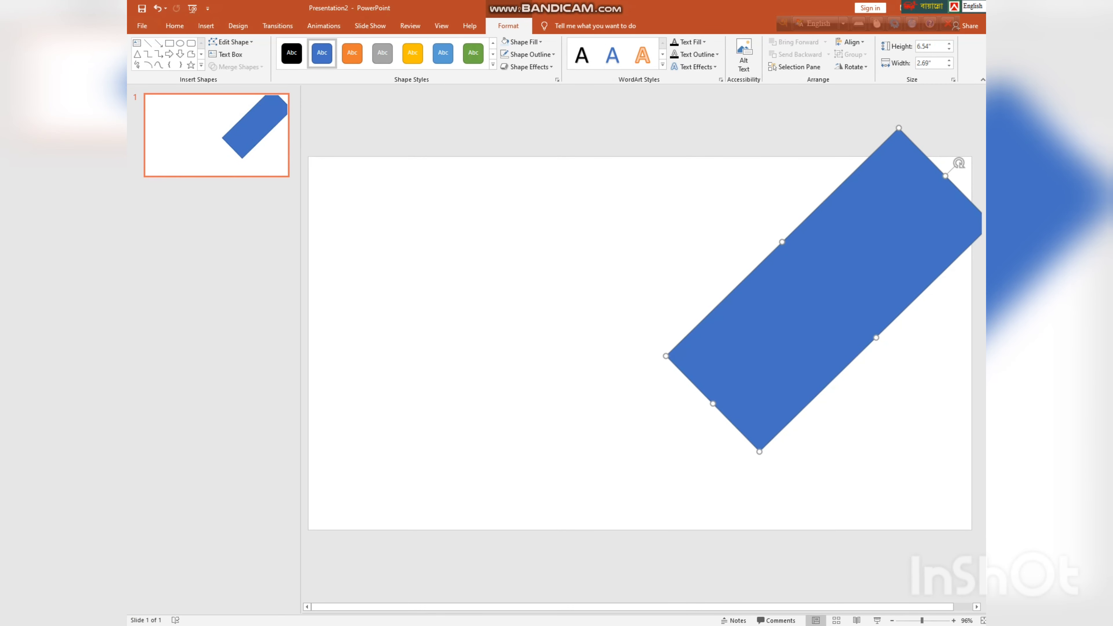
pyautogui.moveTo(713, 403); pyautogui.dragTo(651, 463)
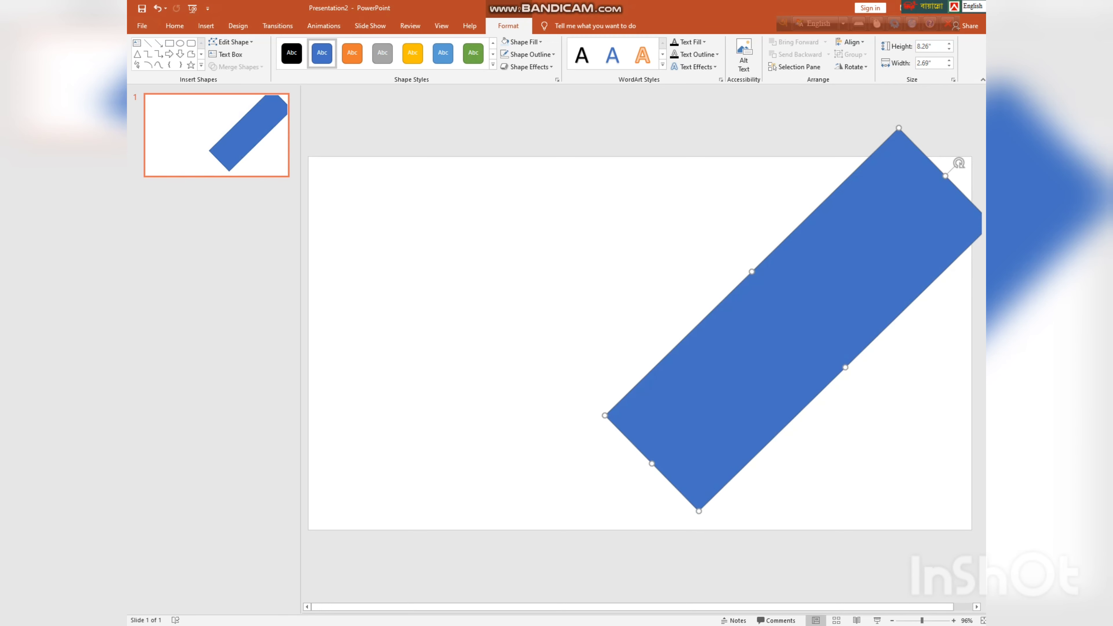
# Shift the bar slightly up and place a parallel duplicate up-left of it
pyautogui.moveTo(792, 320)
pyautogui.mouseDown()
pyautogui.moveTo(795, 301)
pyautogui.moveTo(784, 311)
pyautogui.mouseUp()
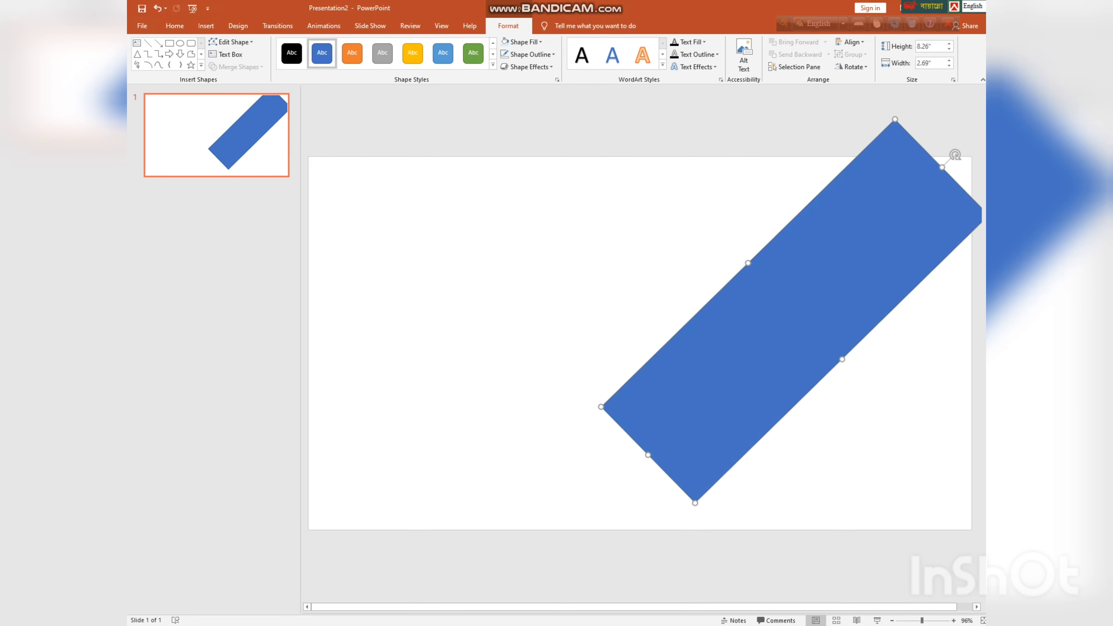
pyautogui.hotkey('ctrl', 'd')
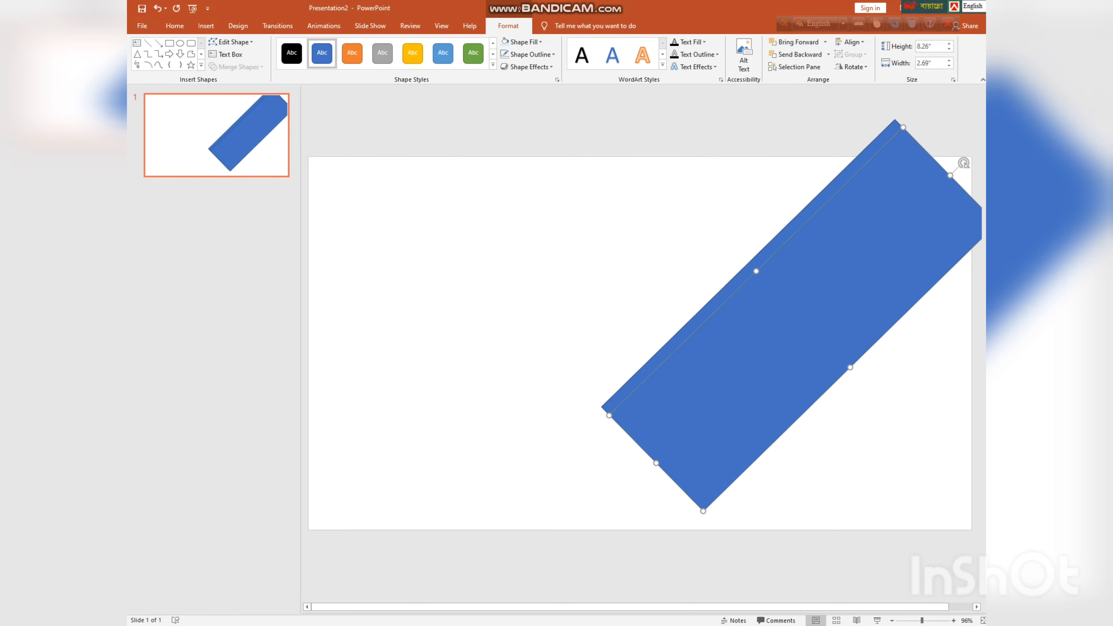
pyautogui.moveTo(785, 310)
pyautogui.mouseDown()
pyautogui.moveTo(691, 166)
pyautogui.moveTo(727, 143)
pyautogui.mouseUp()
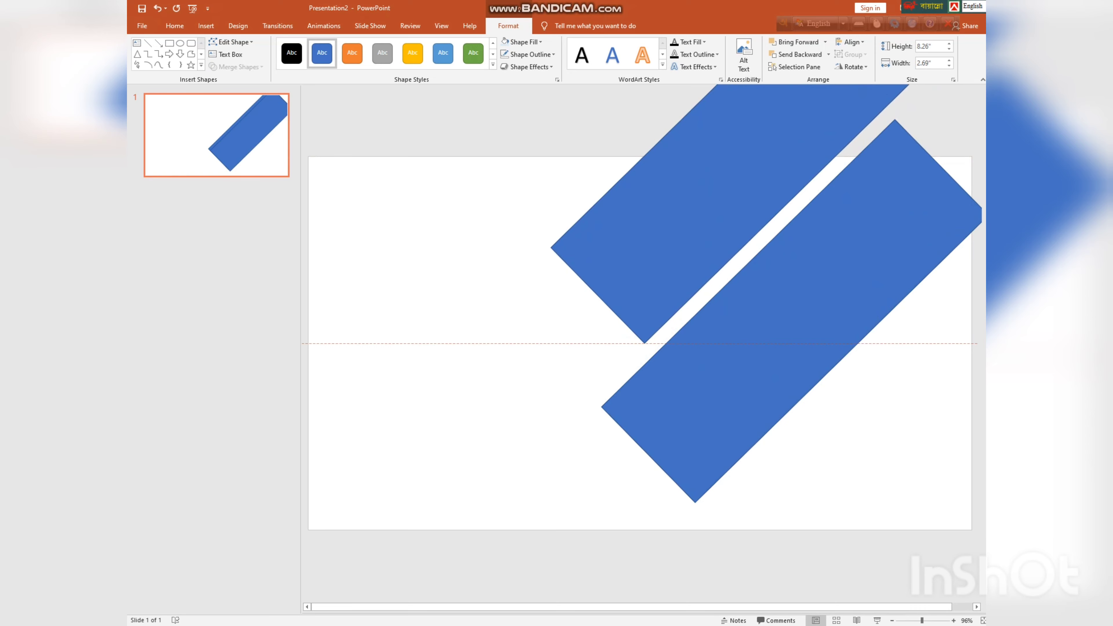
# Move the lower stripe down-left and duplicate it into a third parallel stripe
pyautogui.scroll(2, 744, 307)
pyautogui.moveTo(789, 373); pyautogui.dragTo(754, 412)
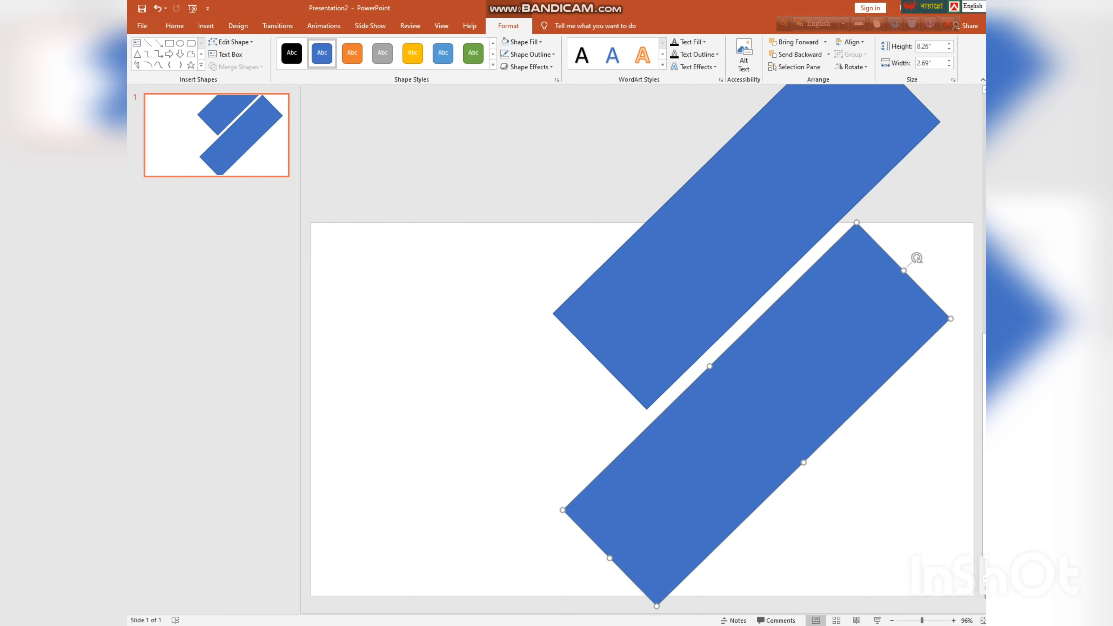
pyautogui.hotkey('ctrl', 'd')
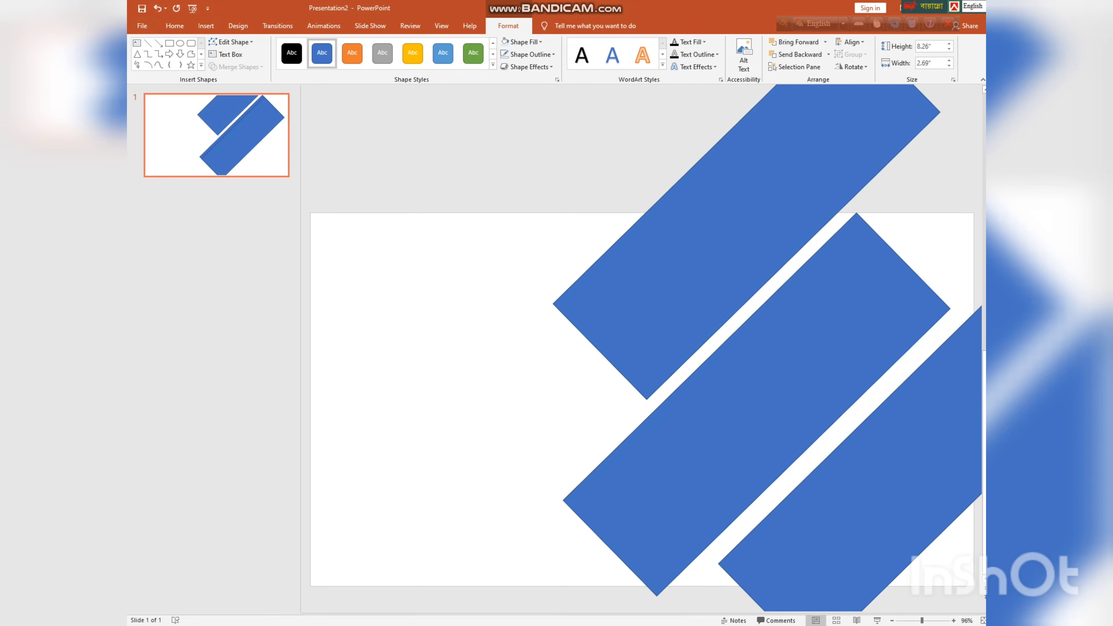
pyautogui.press('Up')
pyautogui.press('Right')
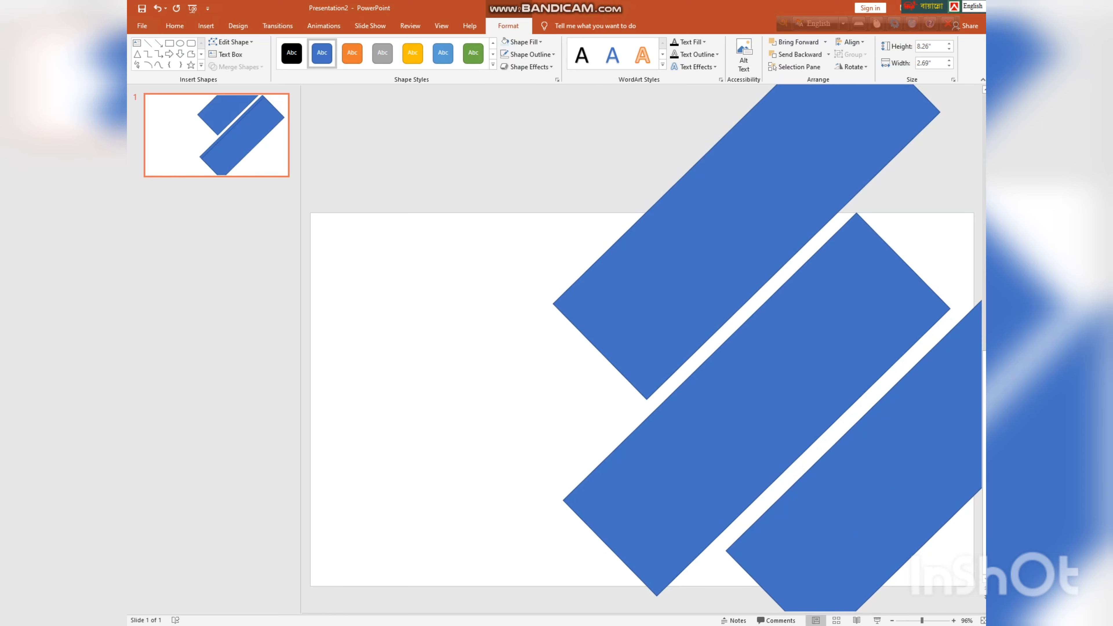
# Lengthen the middle stripe to 10.03 inches and drag-select all three stripes
pyautogui.click(754, 404)
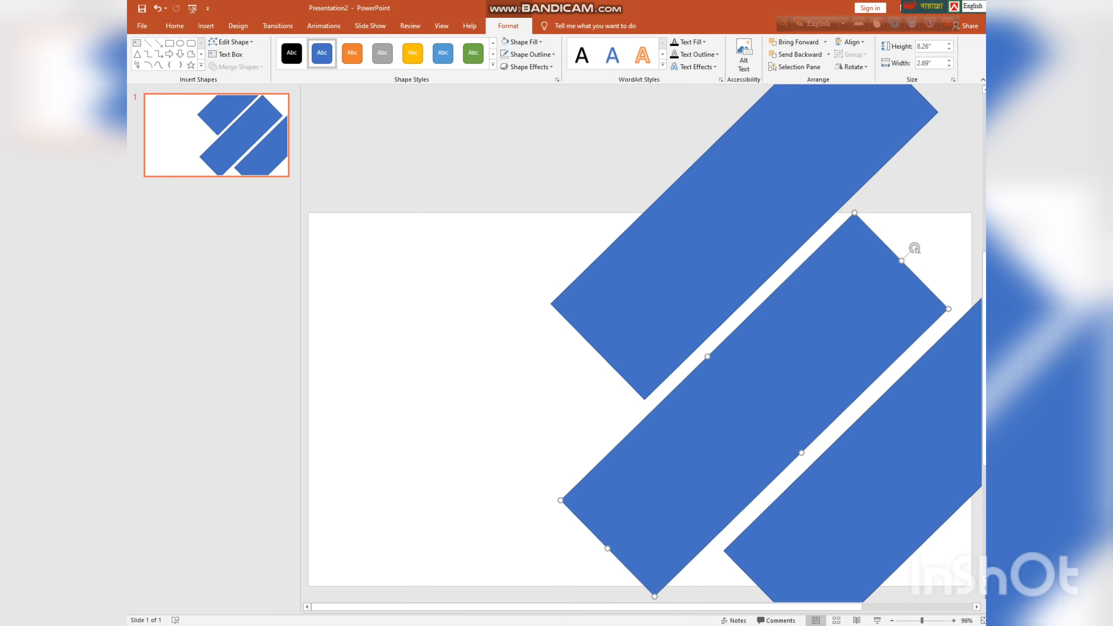
pyautogui.moveTo(902, 261); pyautogui.dragTo(963, 199)
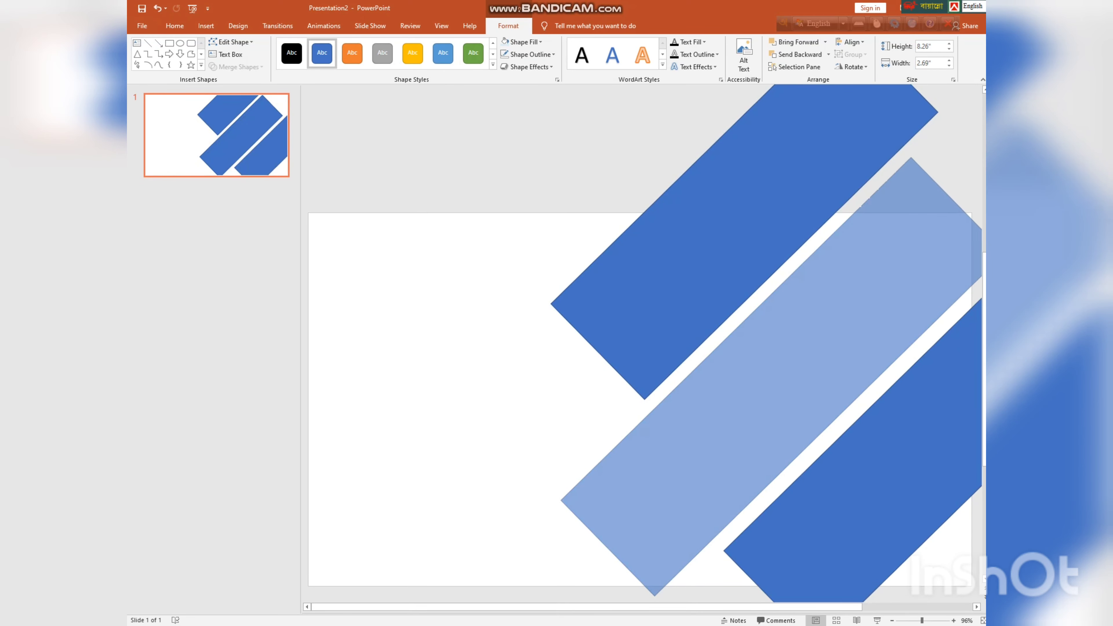
pyautogui.click(854, 504)
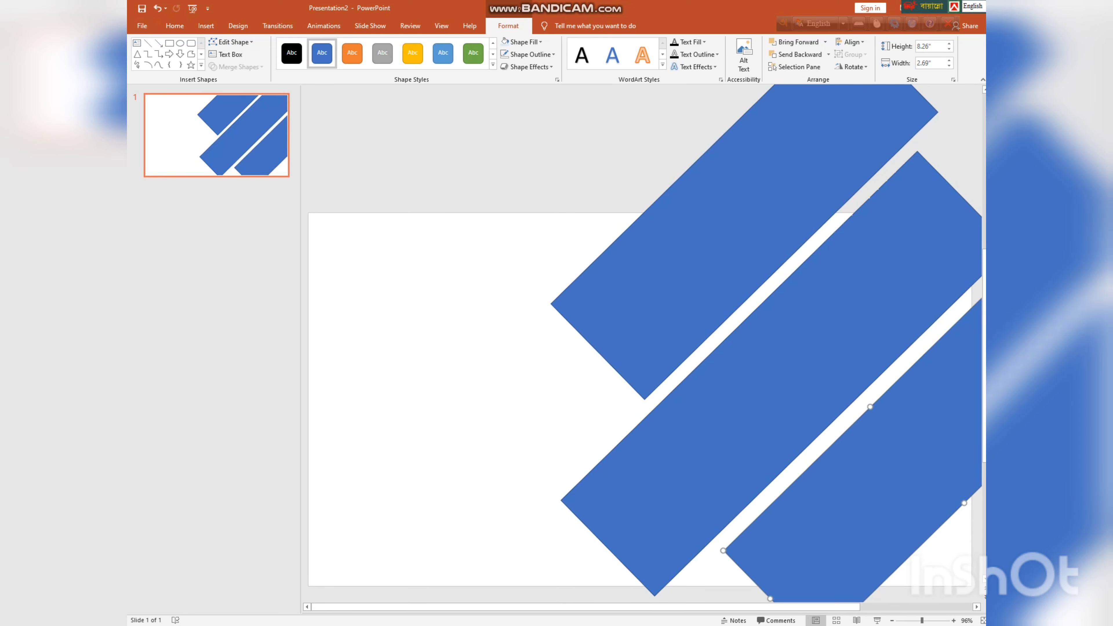
pyautogui.moveTo(534, 148); pyautogui.dragTo(859, 559)
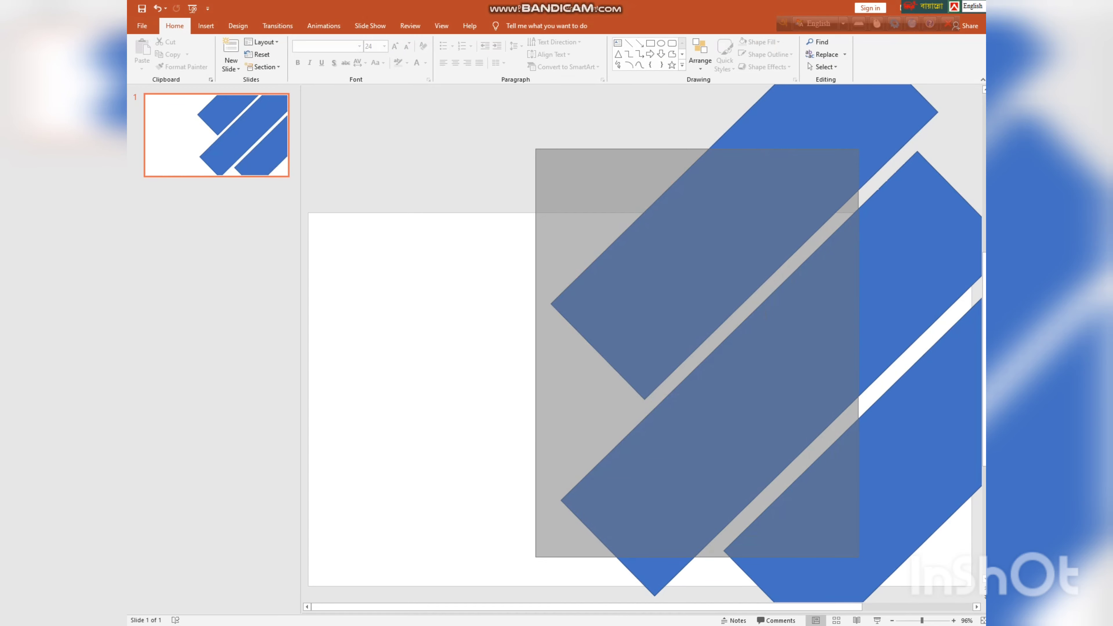
# Shift-select the upper, middle and lower-right stripes and group them with Ctrl+G
pyautogui.keyDown('shift'); pyautogui.click(745, 241); pyautogui.keyUp('shift')
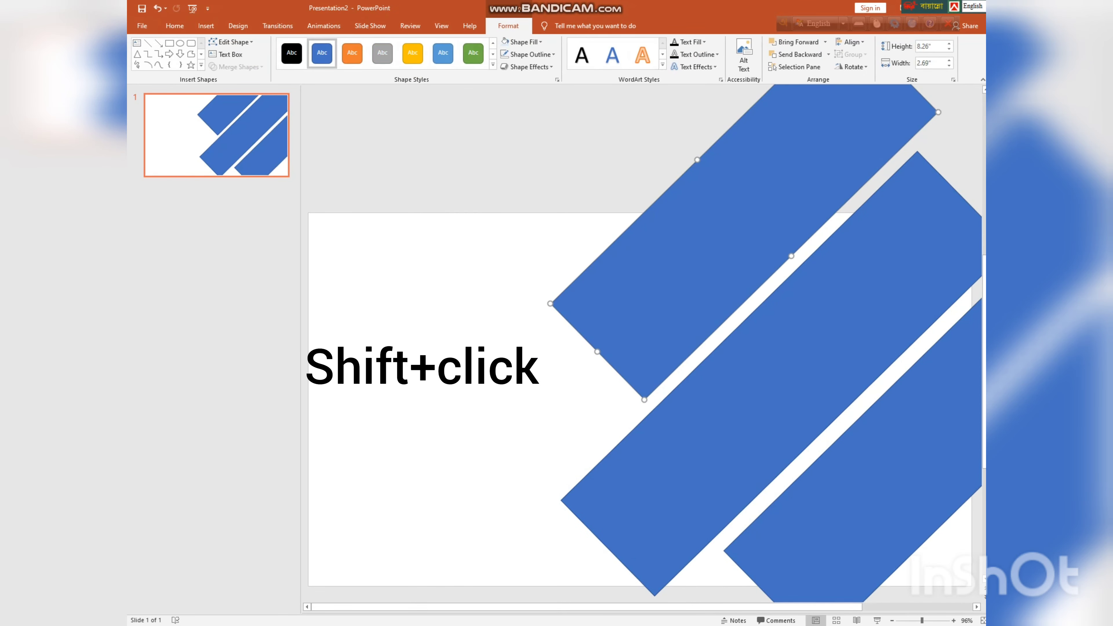
pyautogui.keyDown('shift'); pyautogui.click(771, 373); pyautogui.keyUp('shift')
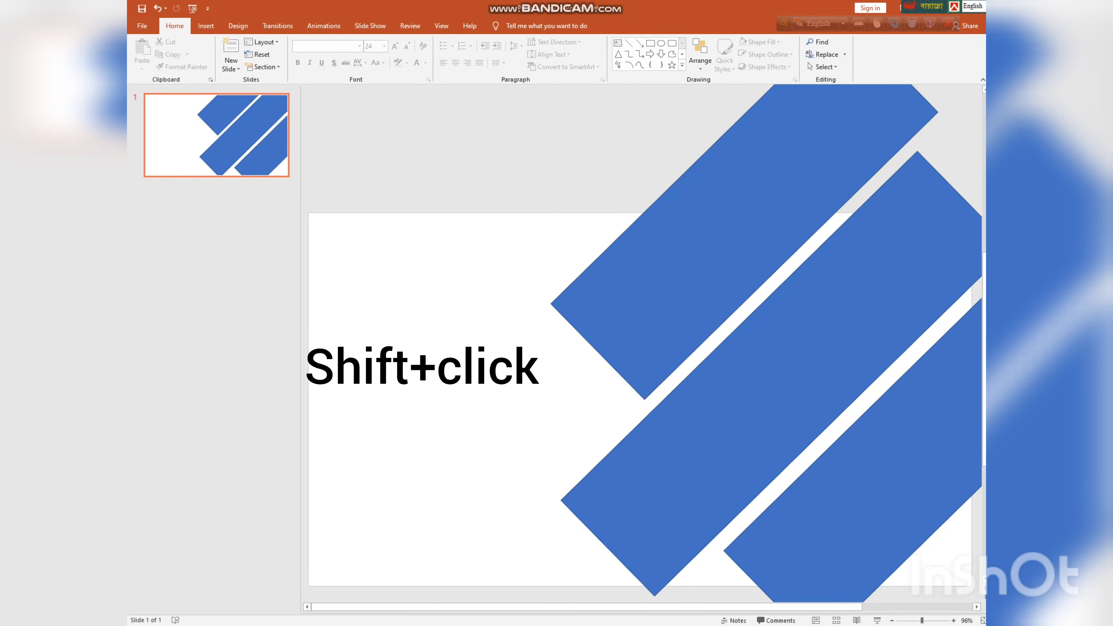
pyautogui.keyDown('shift'); pyautogui.click(854, 504); pyautogui.keyUp('shift')
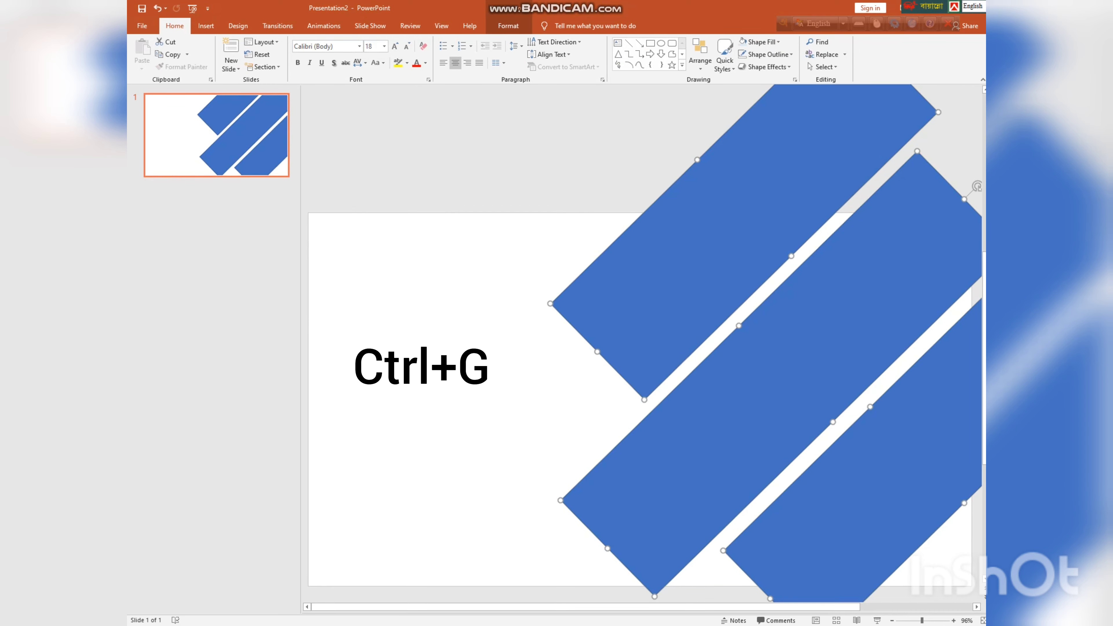
pyautogui.hotkey('ctrl', 'g')
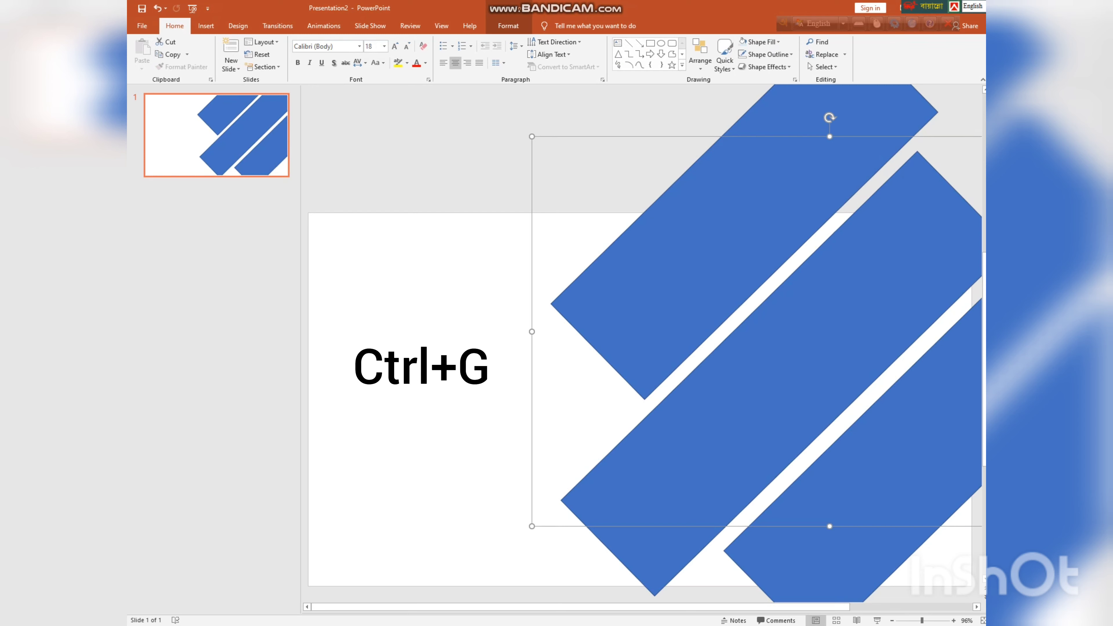
# Remove the outline from the grouped stripes
pyautogui.rightClick(615, 310)
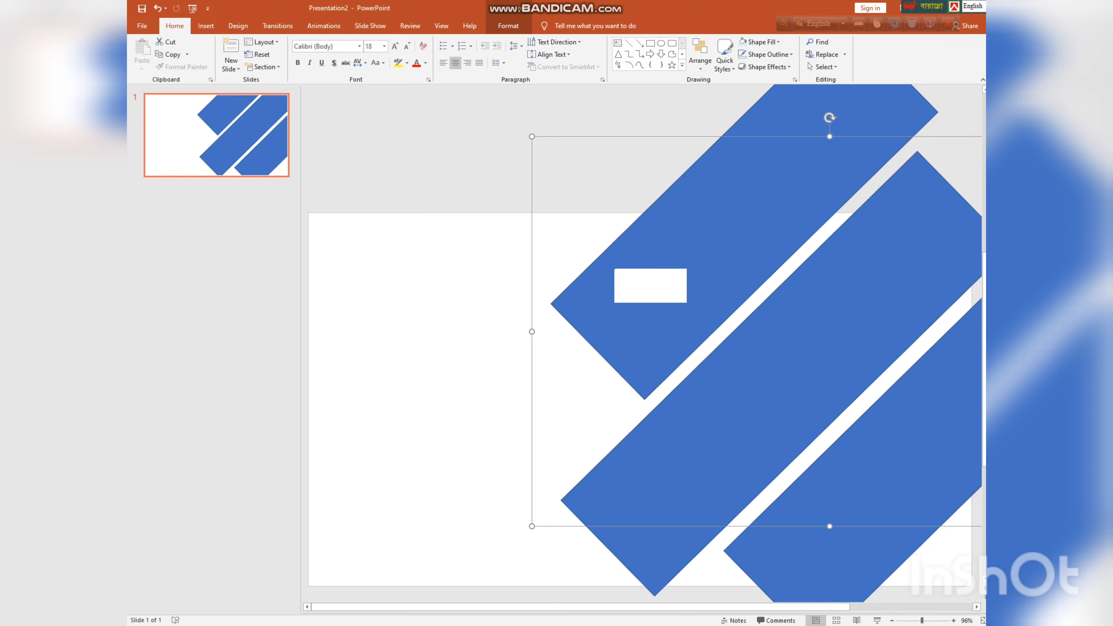
pyautogui.click(670, 282)
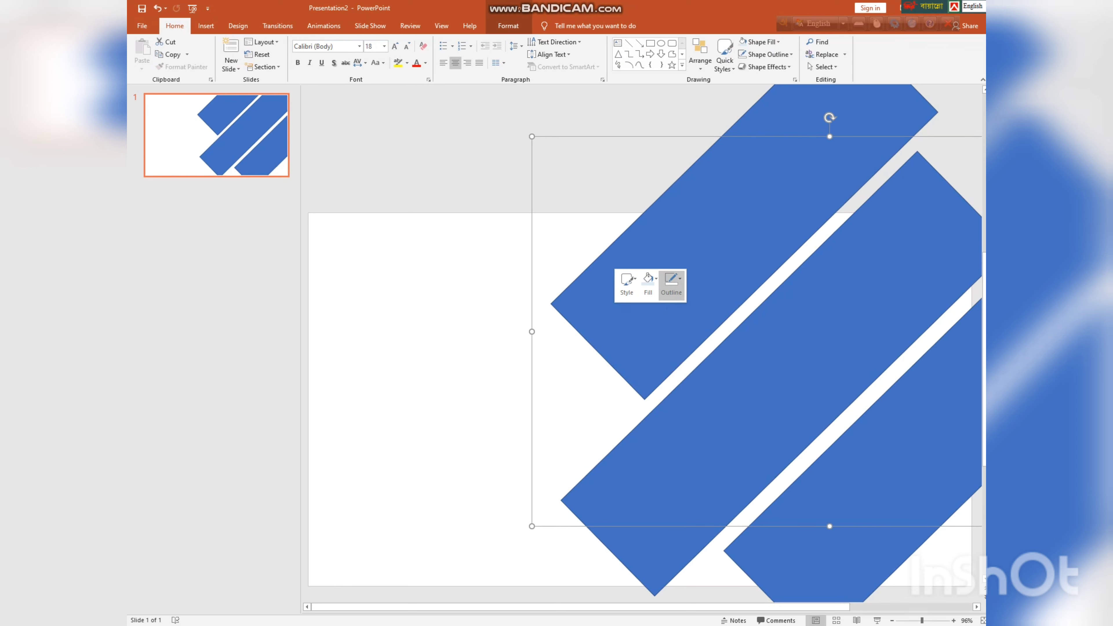
pyautogui.click(692, 389)
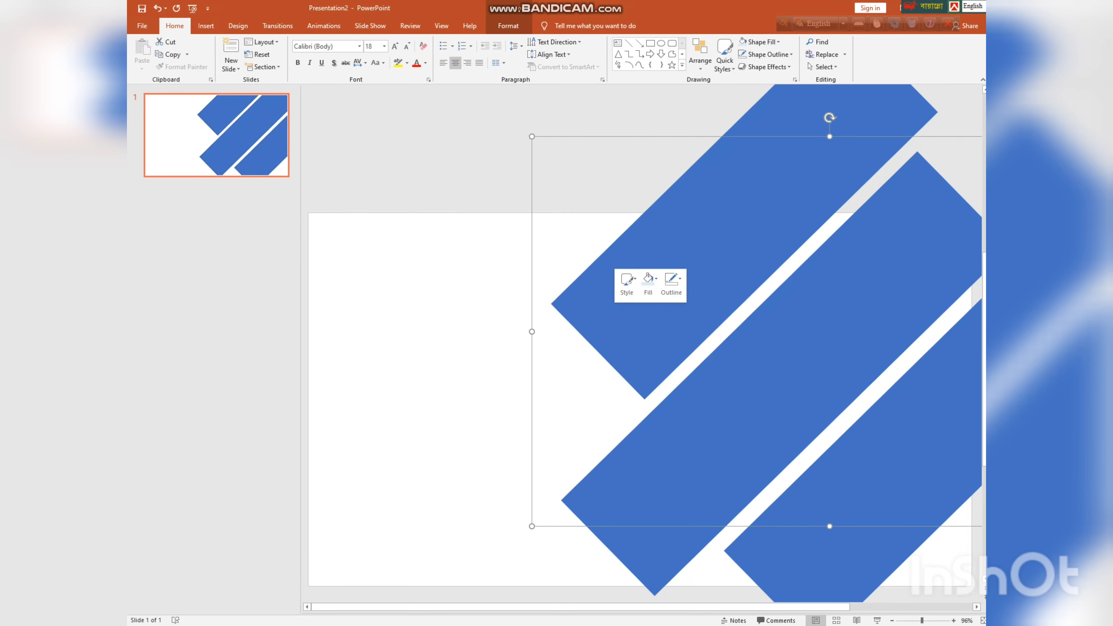
# Fill the grouped stripes with the Sajek Valley landscape photo
pyautogui.click(648, 282)
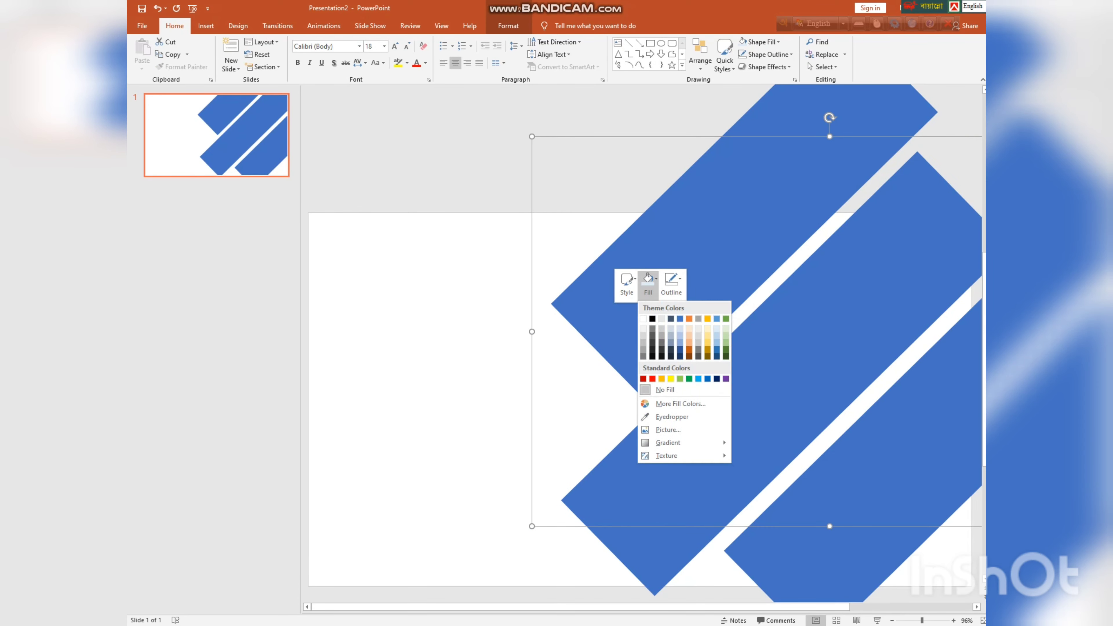
pyautogui.click(668, 429)
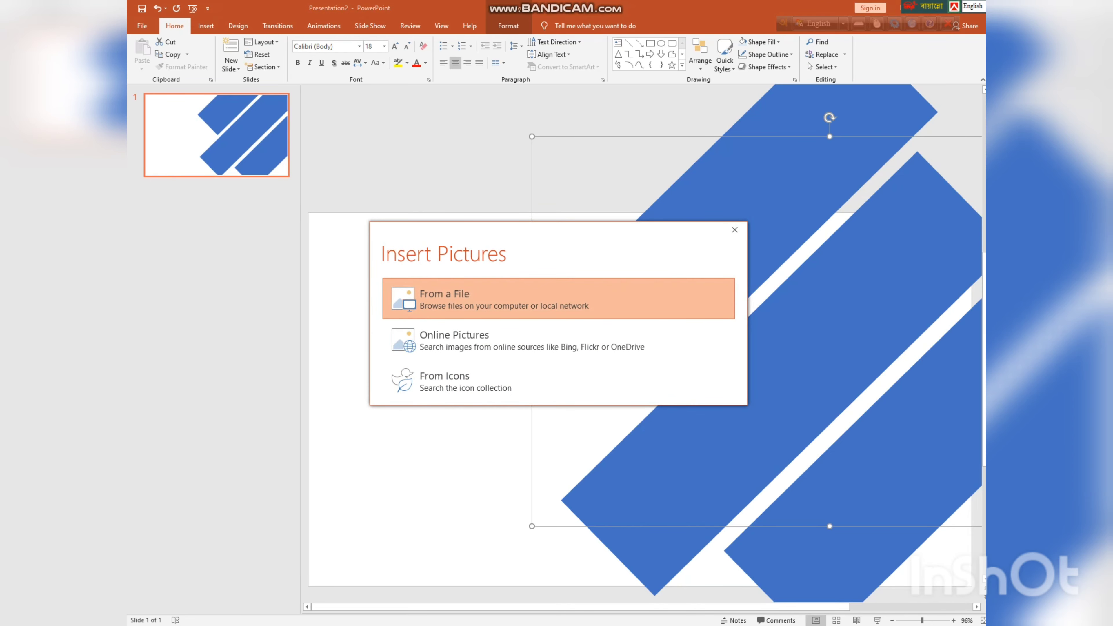
pyautogui.click(444, 299)
pyautogui.press('Return')
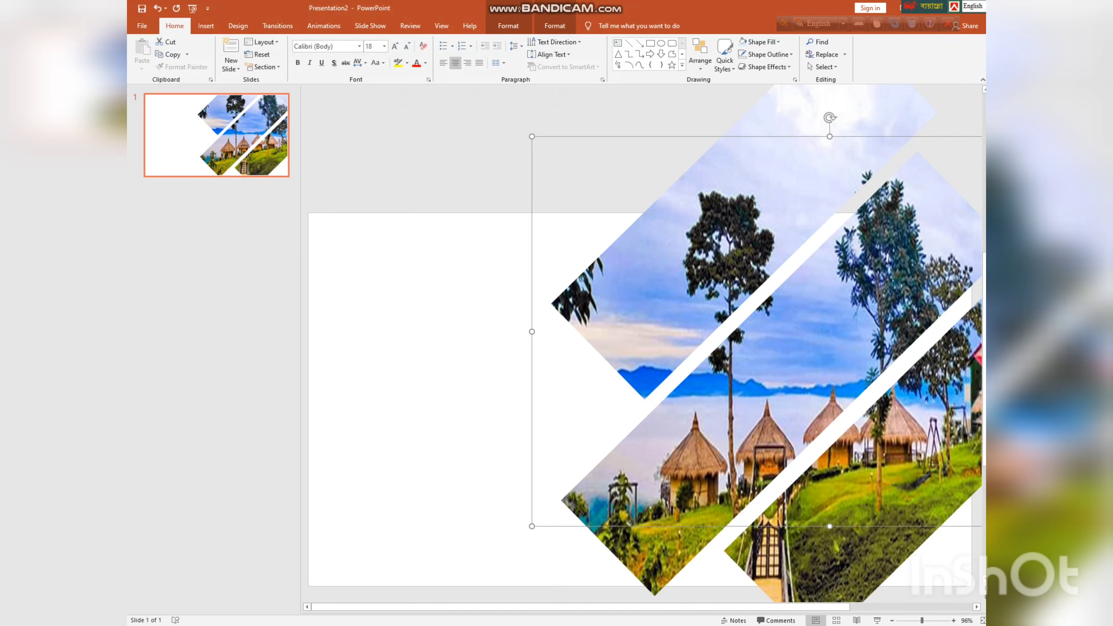
pyautogui.press('Escape')
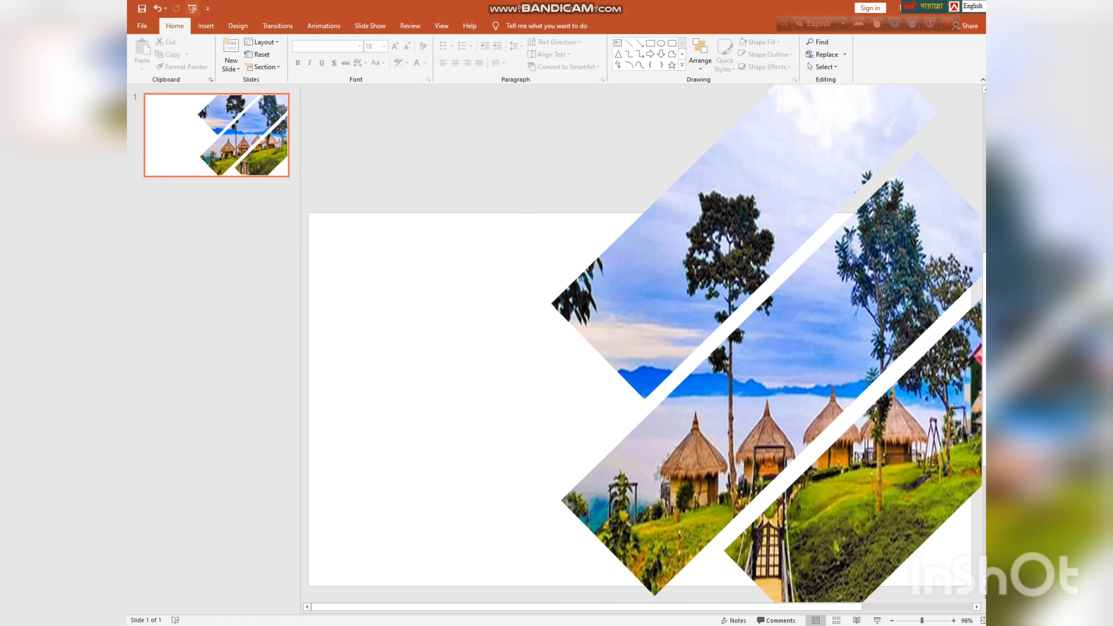
# Draw a wide rectangle across the upper part of the slide
pyautogui.click(206, 25)
pyautogui.click(324, 54)
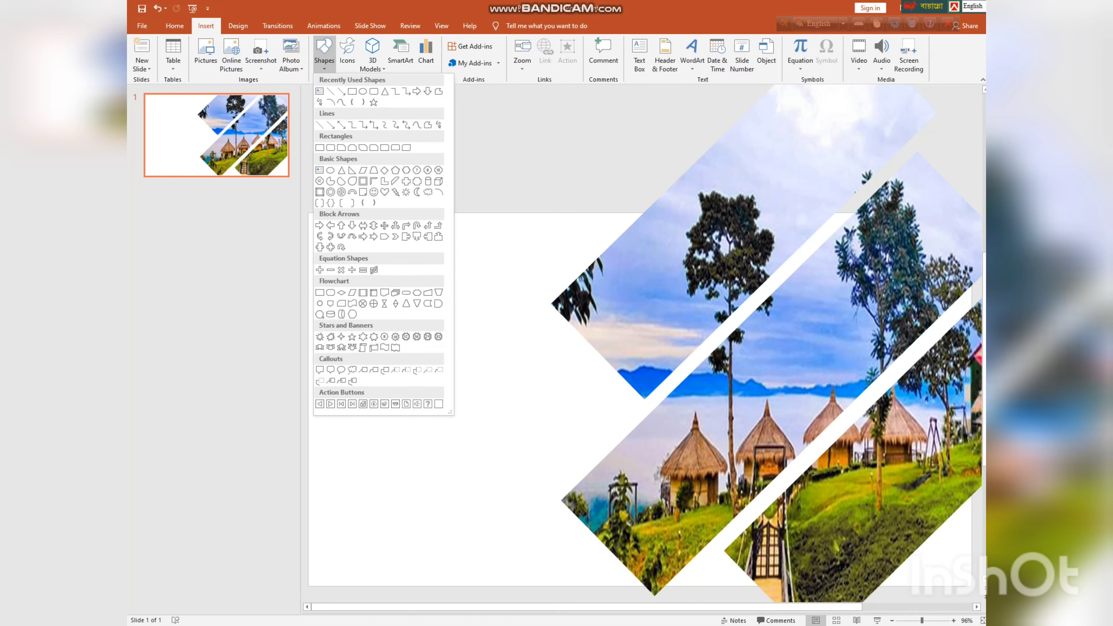
pyautogui.click(342, 91)
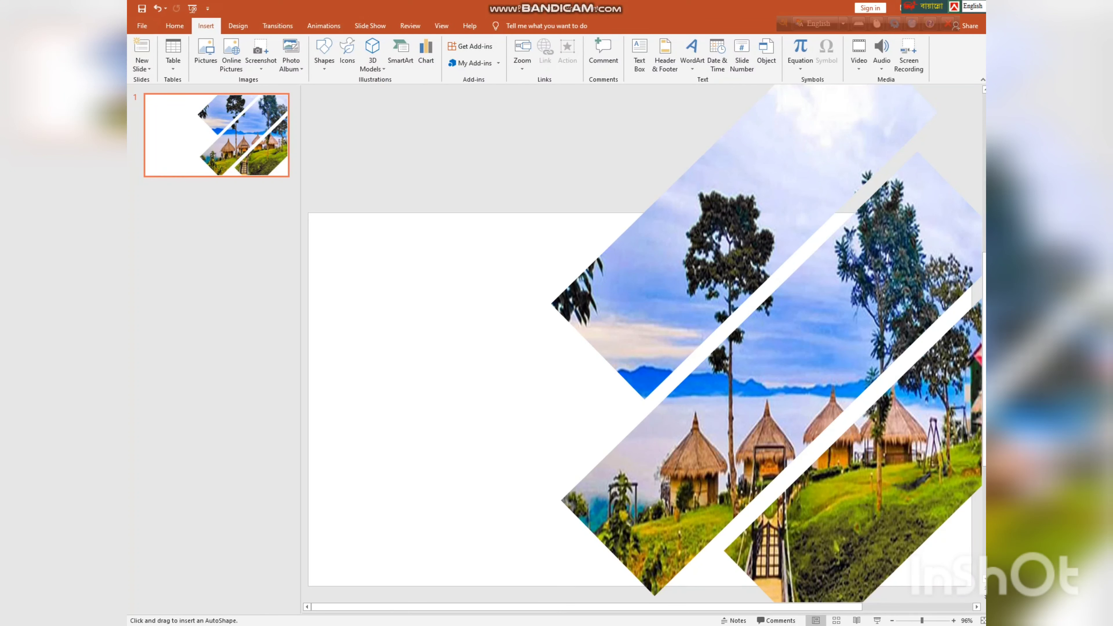
pyautogui.moveTo(349, 367)
pyautogui.mouseDown()
pyautogui.moveTo(636, 291)
pyautogui.moveTo(708, 159)
pyautogui.moveTo(781, 212)
pyautogui.mouseUp()
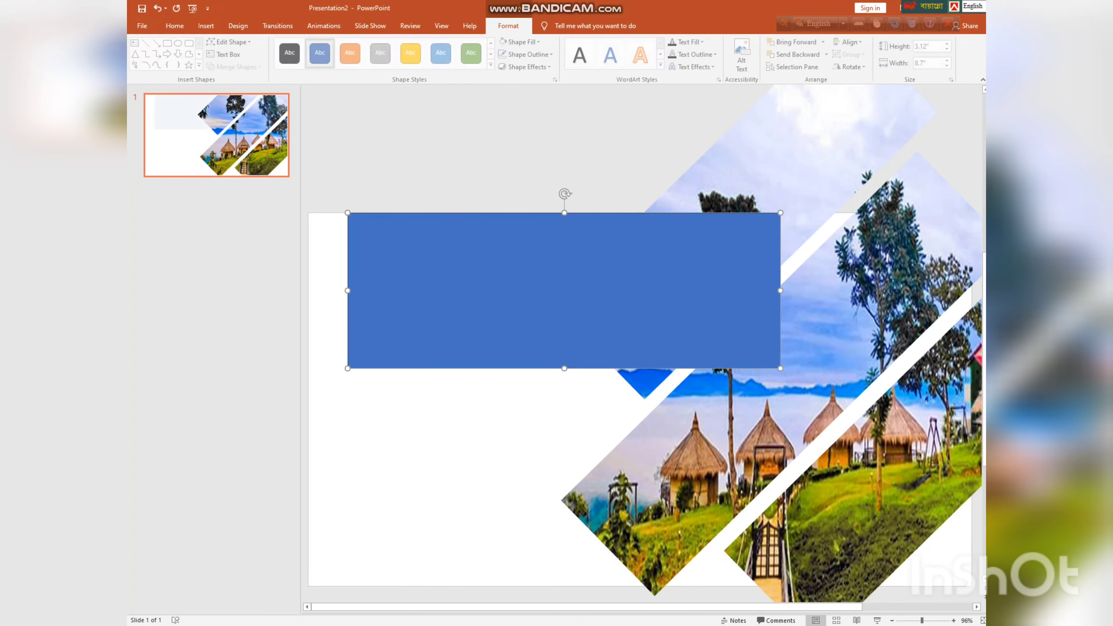
# Tilt the rectangle parallel to the photo strips, move it lower-left, and make it 4.97" tall
pyautogui.moveTo(564, 193)
pyautogui.mouseDown()
pyautogui.moveTo(519, 201)
pyautogui.moveTo(482, 244)
pyautogui.mouseUp()
pyautogui.moveTo(405, 505)
pyautogui.mouseDown()
pyautogui.moveTo(316, 598)
pyautogui.moveTo(322, 579)
pyautogui.mouseUp()
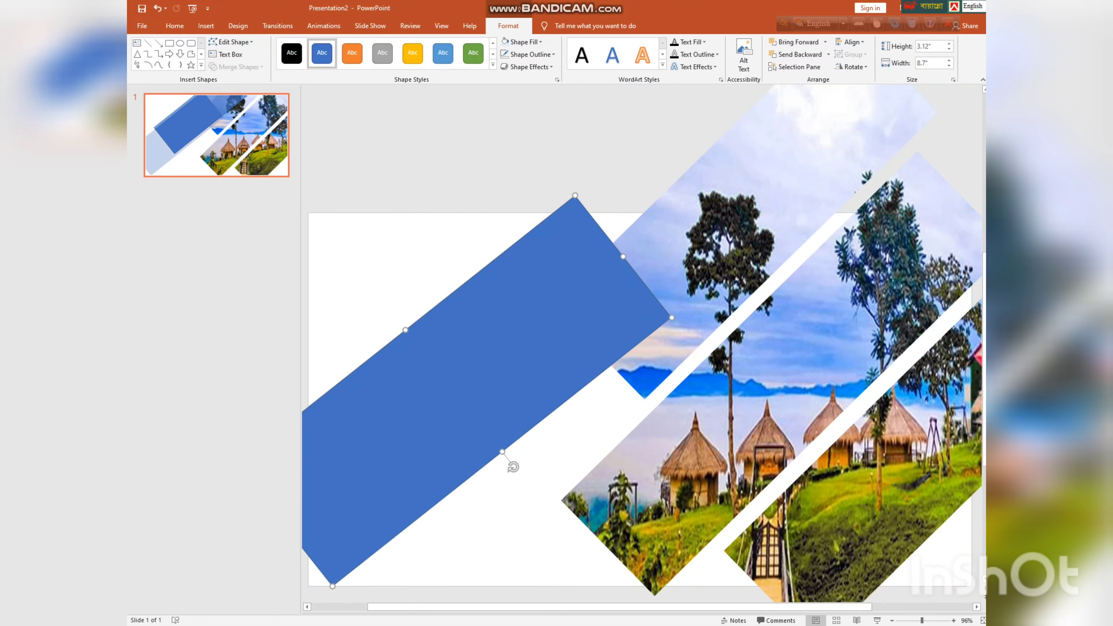
pyautogui.moveTo(509, 461); pyautogui.dragTo(543, 478)
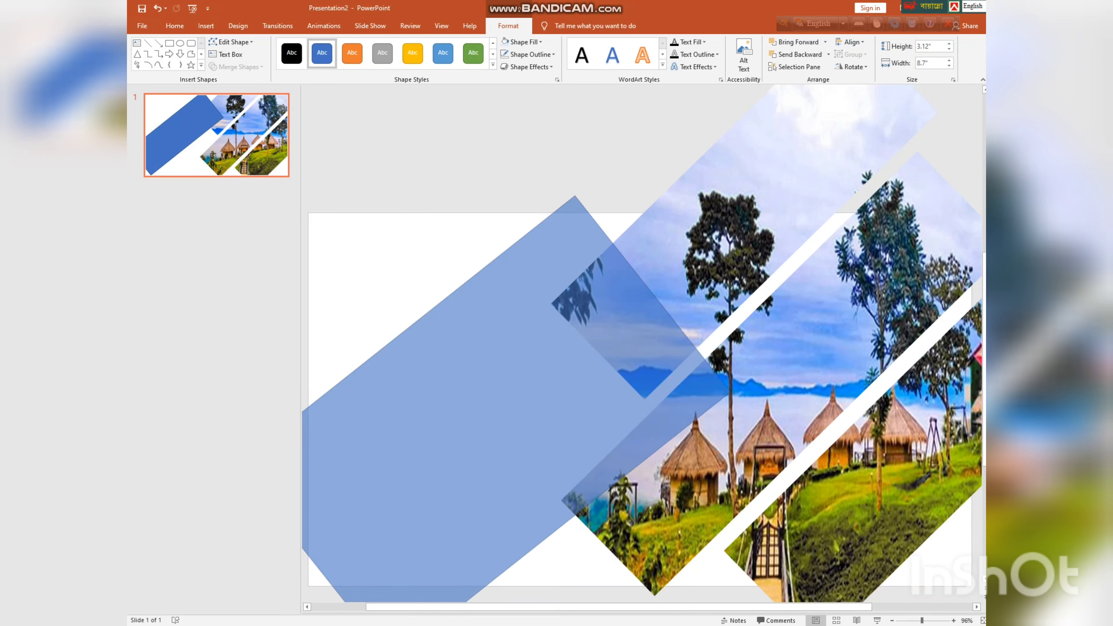
pyautogui.moveTo(565, 526)
pyautogui.mouseDown()
pyautogui.moveTo(524, 525)
pyautogui.moveTo(534, 549)
pyautogui.moveTo(546, 544)
pyautogui.mouseUp()
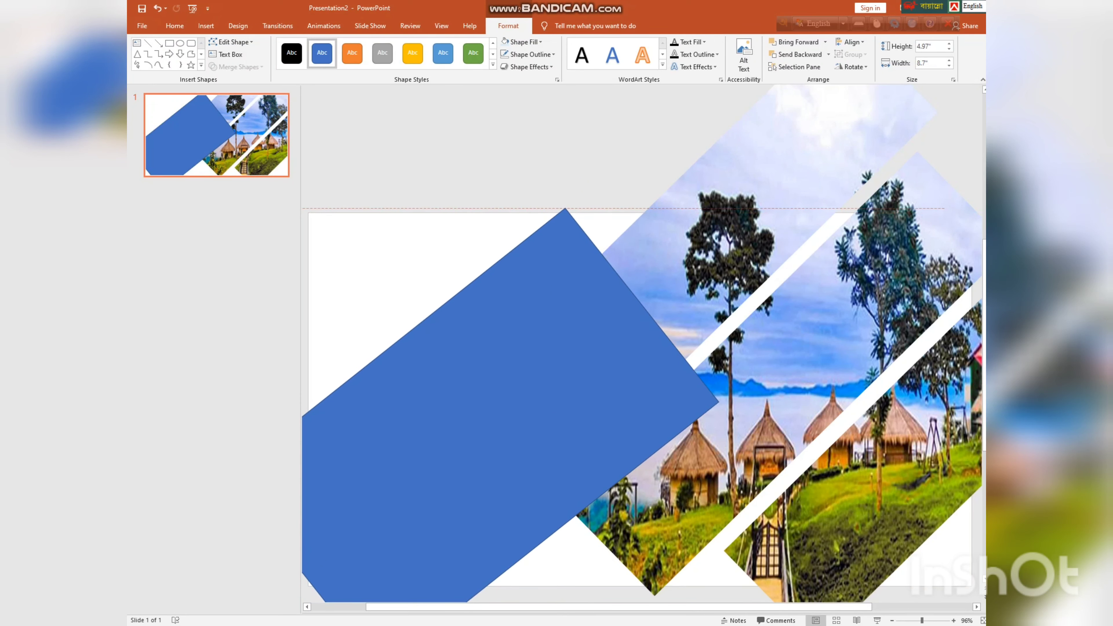
# Remove the blue rectangle's outline
pyautogui.rightClick(451, 392)
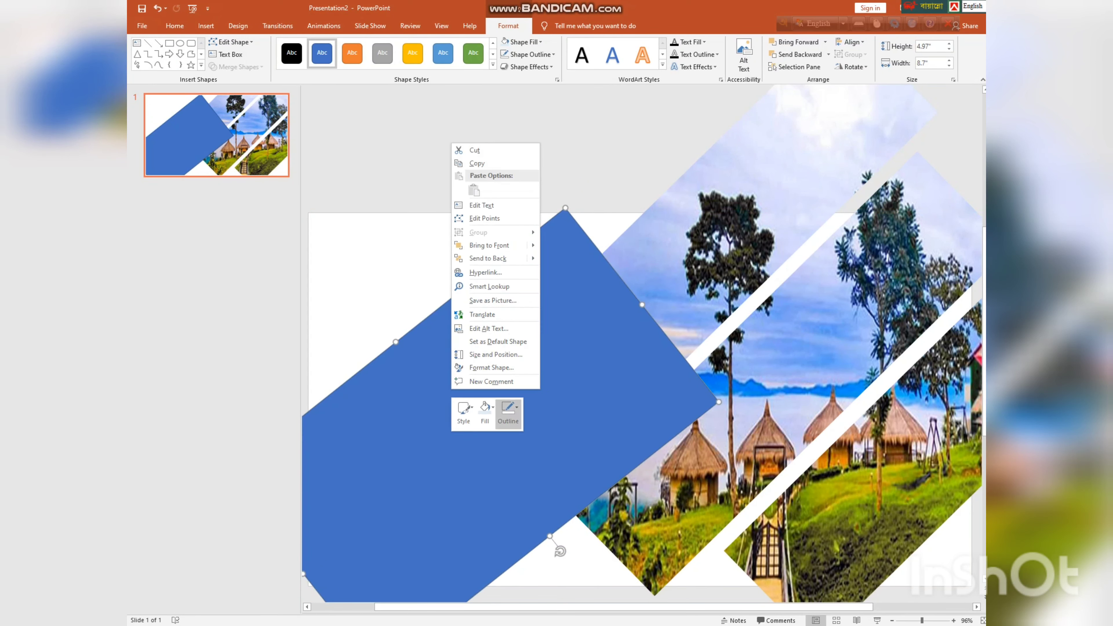
pyautogui.click(508, 410)
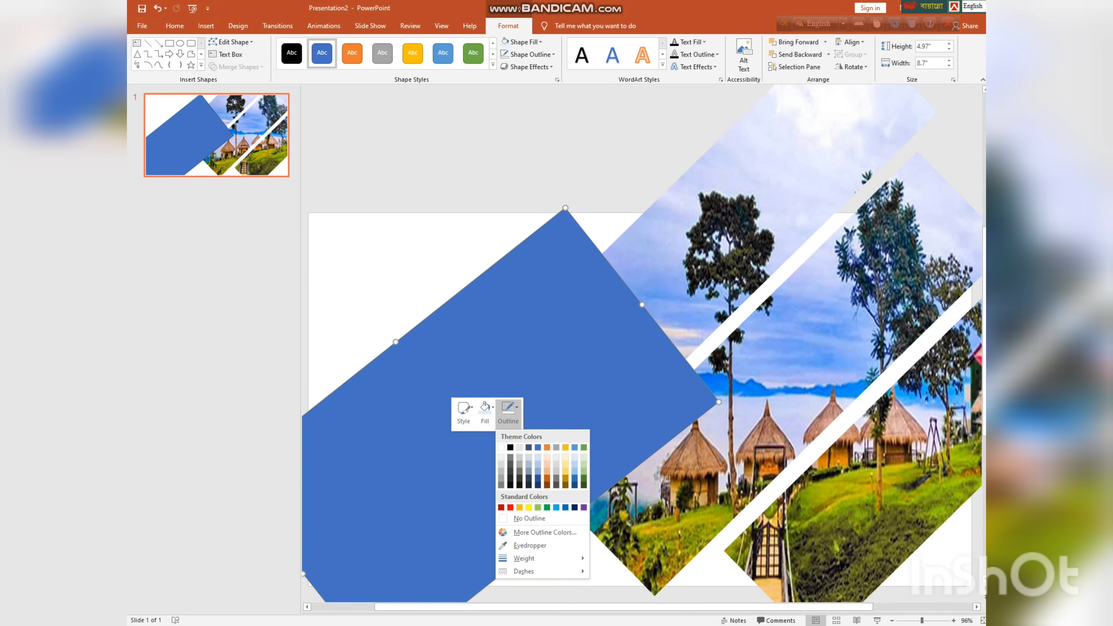
pyautogui.click(529, 518)
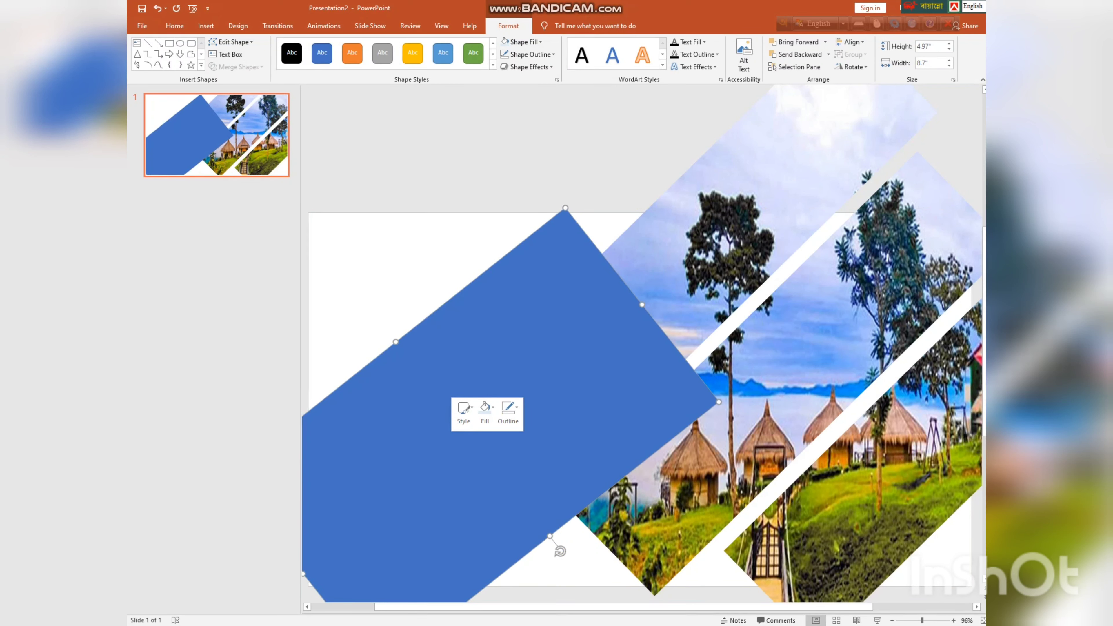
# Send the blue band behind the photo and widen it to 10.04 inches
pyautogui.rightClick(476, 351)
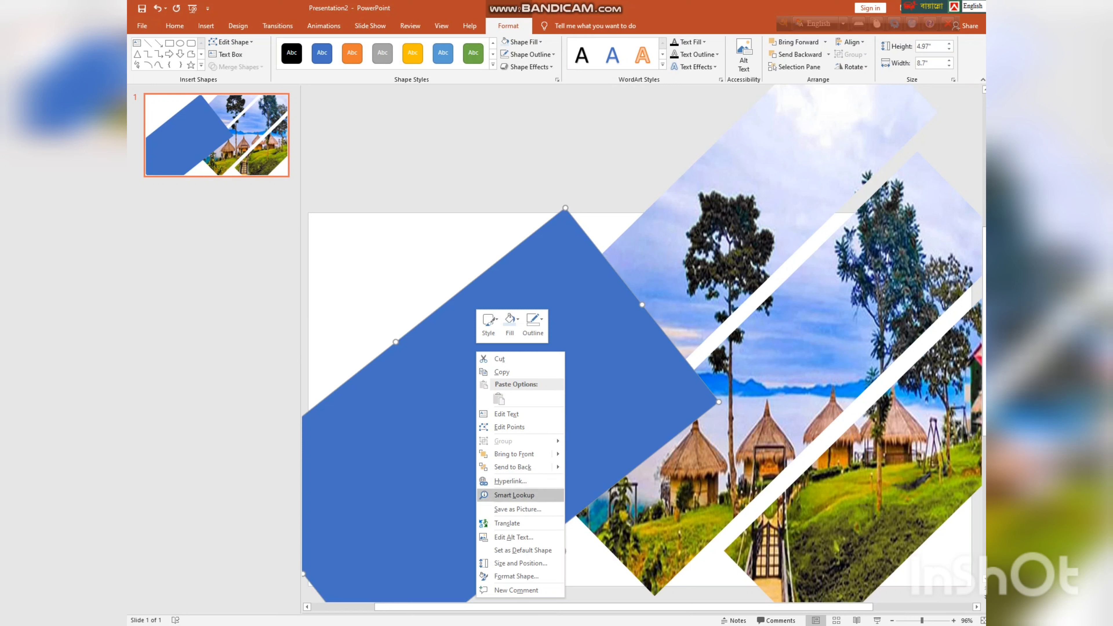
pyautogui.click(512, 467)
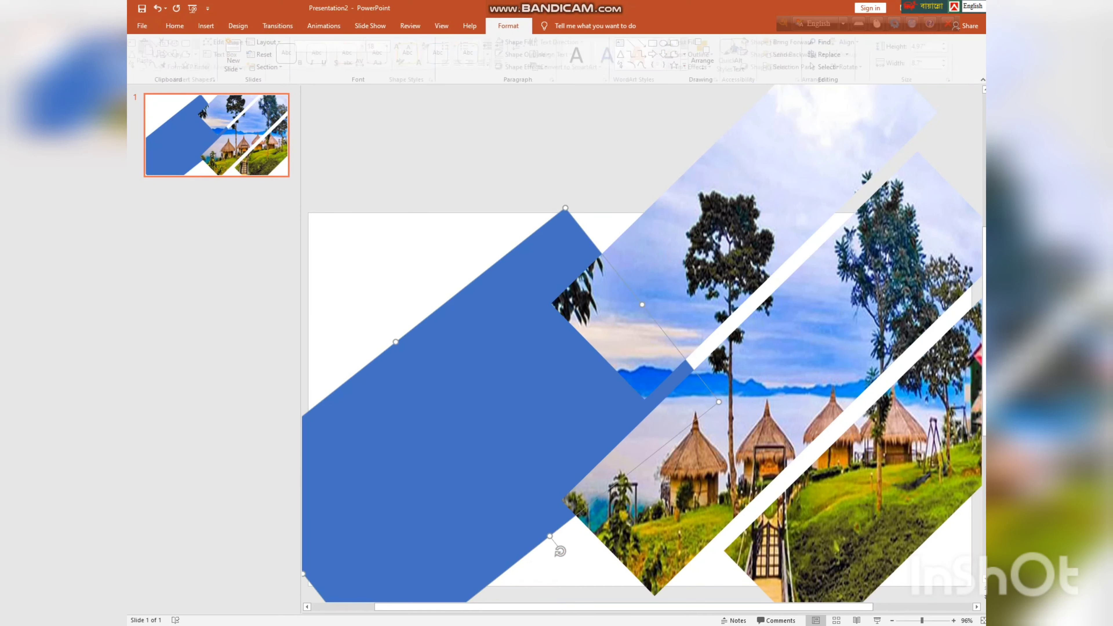
pyautogui.moveTo(642, 304); pyautogui.dragTo(694, 262)
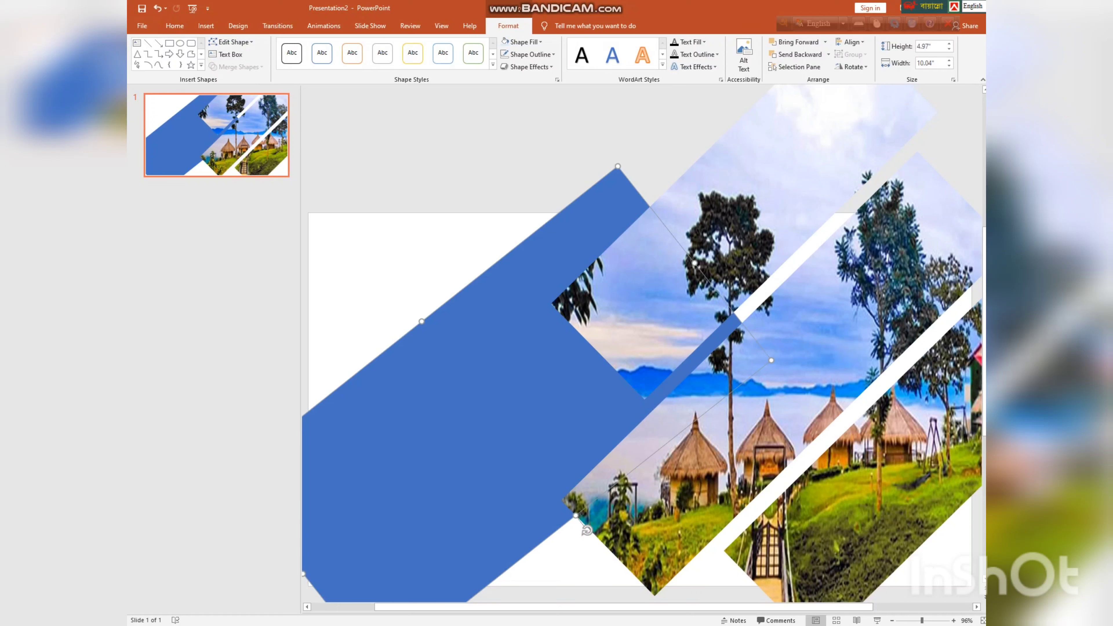
# Fill the band with Blue, Accent 1, Lighter 60%
pyautogui.rightClick(456, 394)
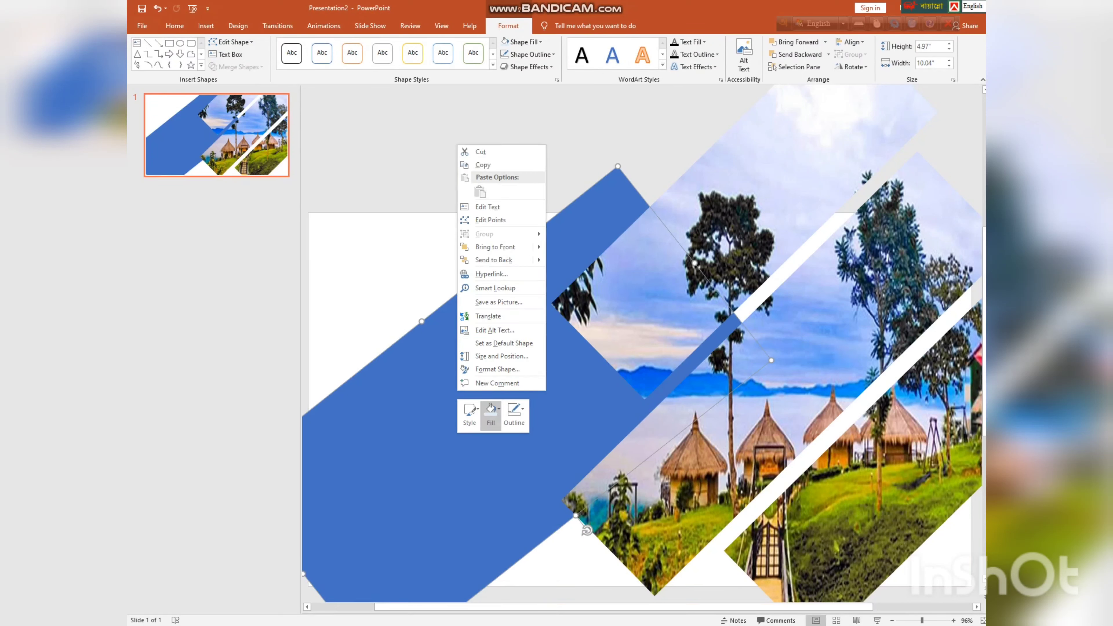
pyautogui.click(491, 412)
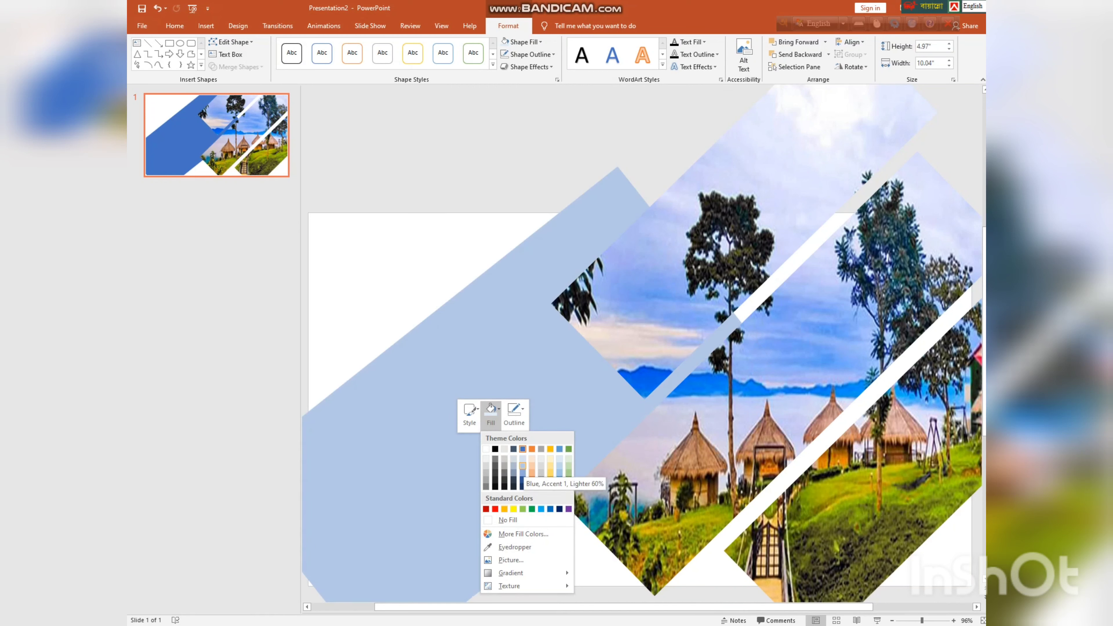
pyautogui.click(522, 465)
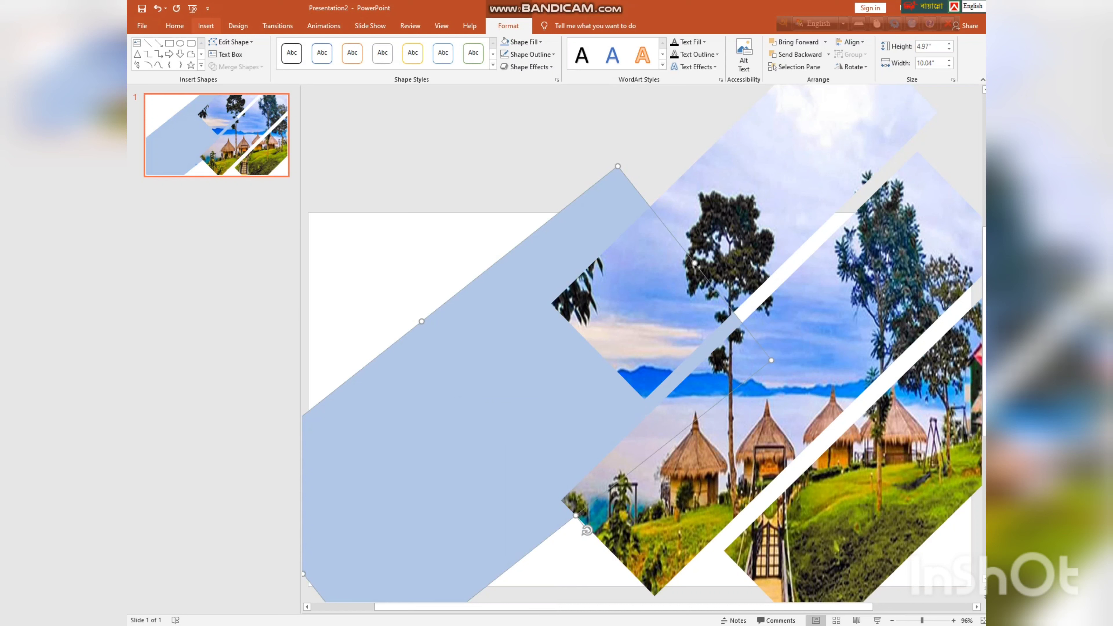
pyautogui.click(205, 26)
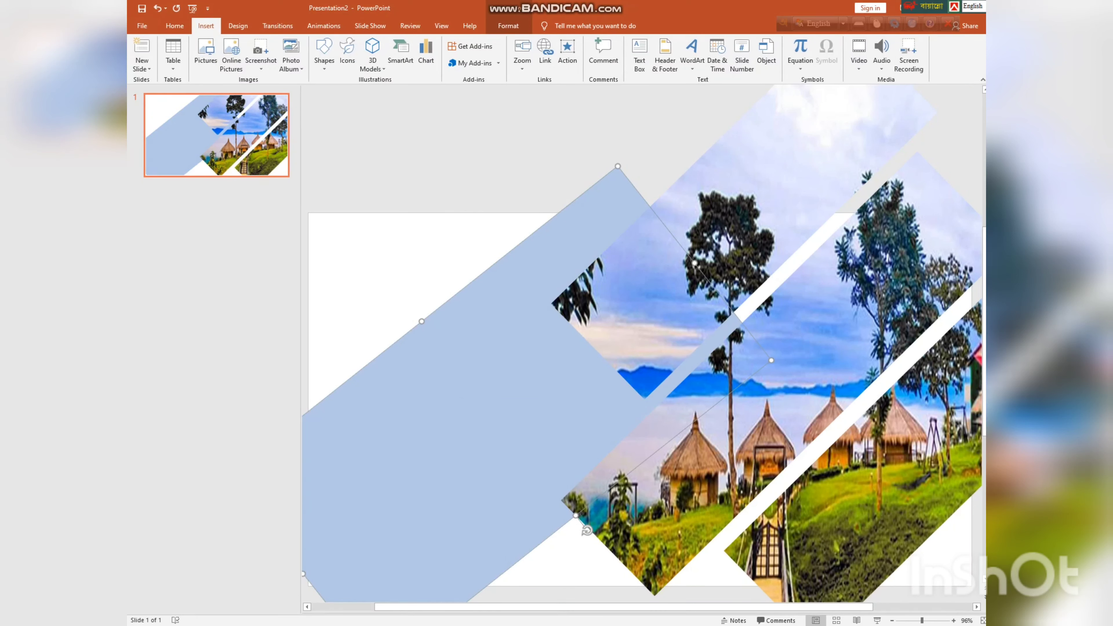
# Add a text box on the blue band for the 'Sajek Valley' title in Arial Black 54
pyautogui.click(639, 54)
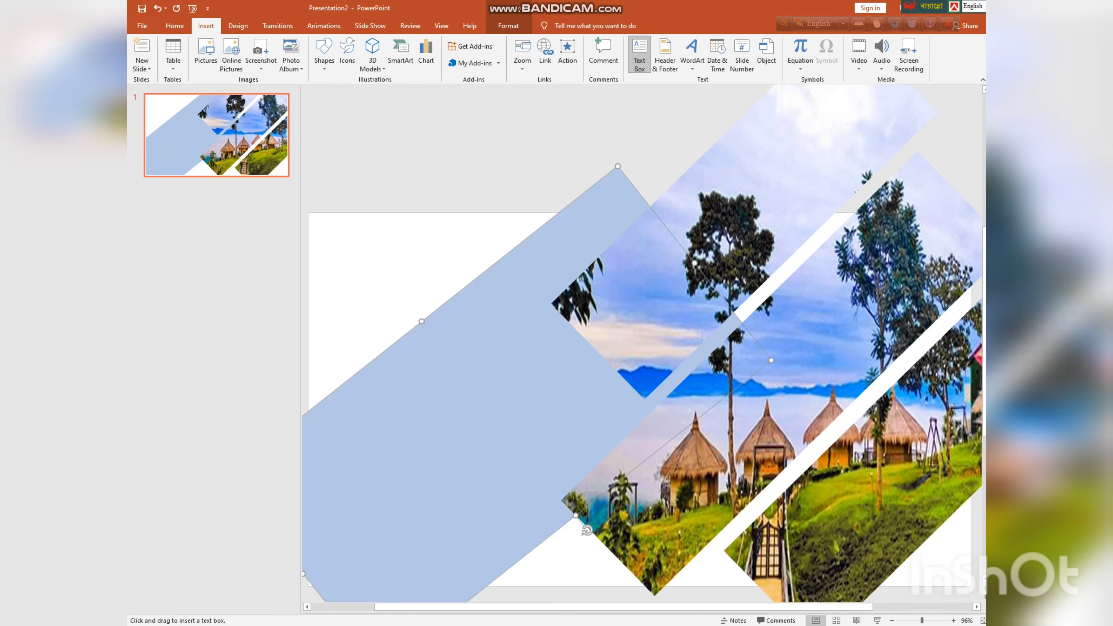
pyautogui.moveTo(410, 364); pyautogui.dragTo(578, 445)
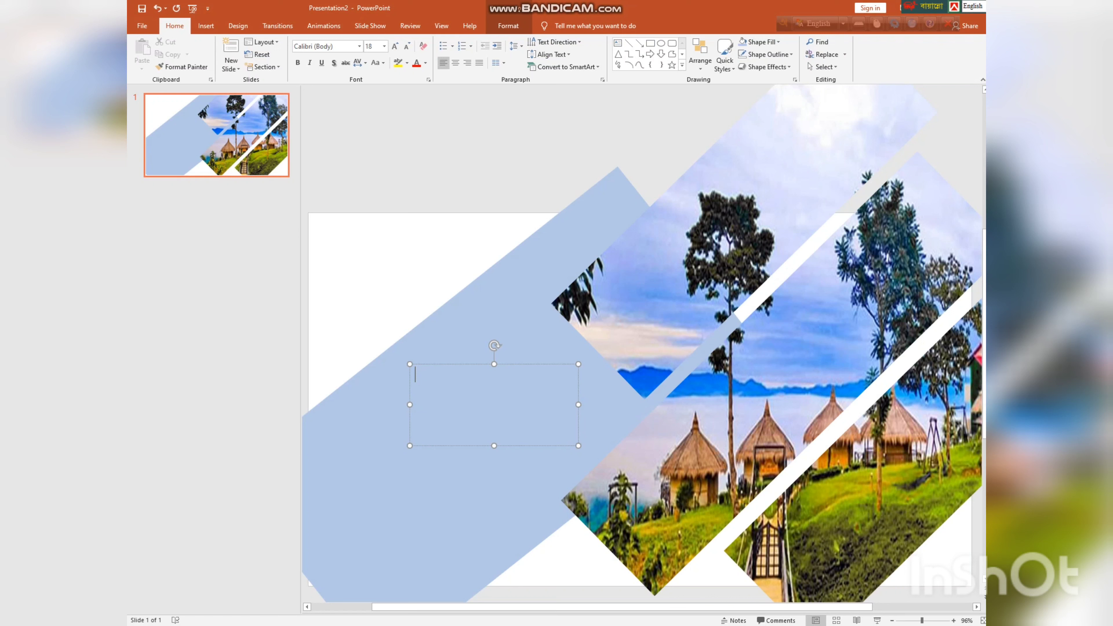
pyautogui.moveTo(482, 307); pyautogui.dragTo(477, 298)
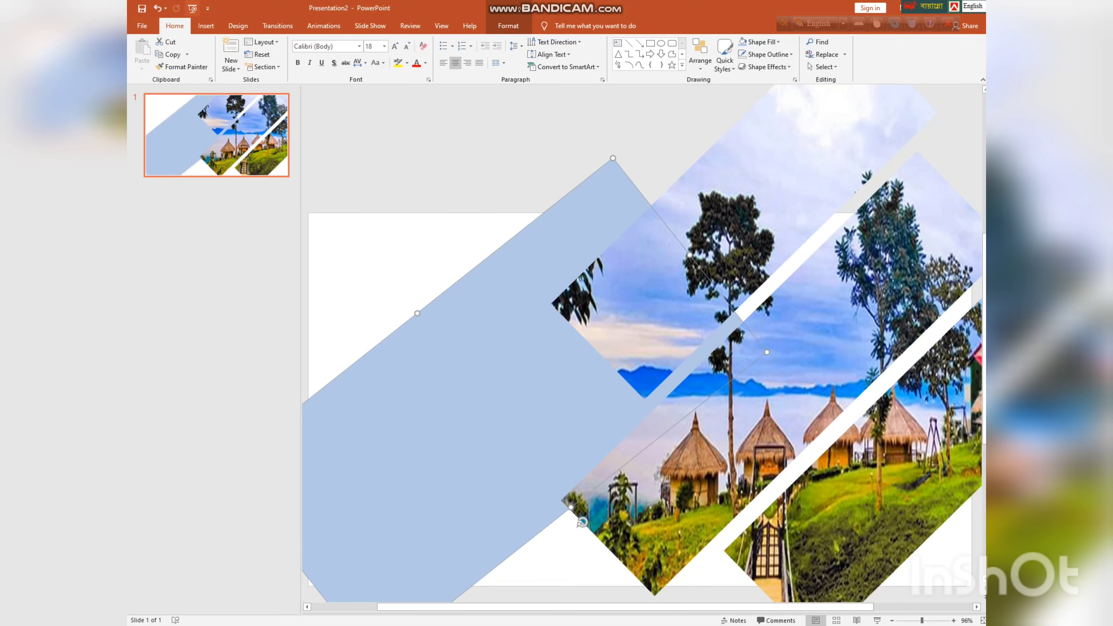
pyautogui.click(206, 26)
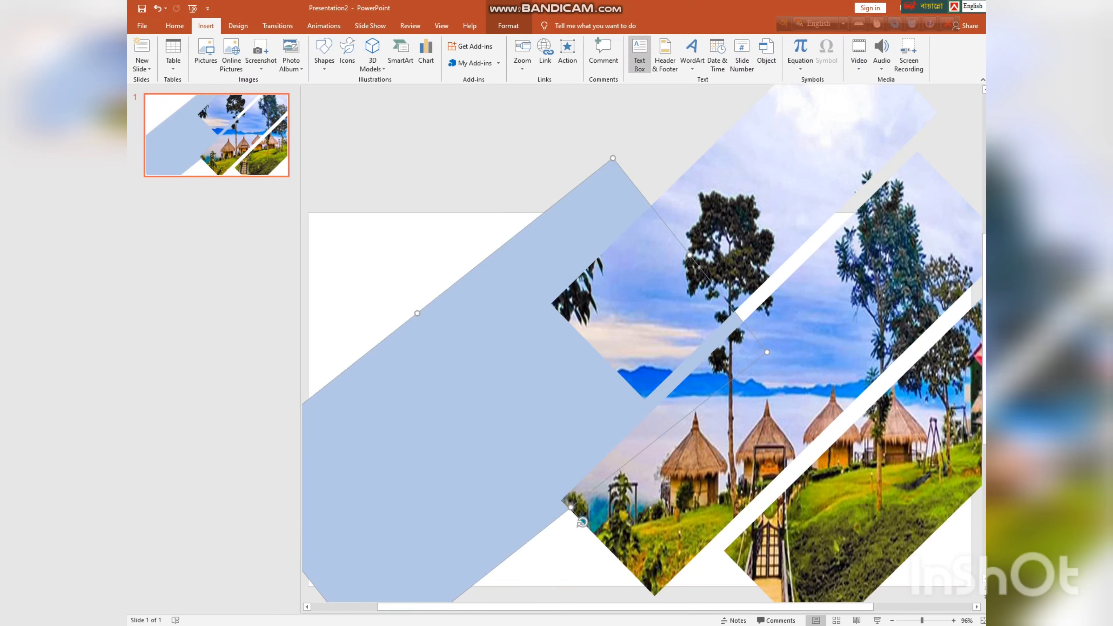
pyautogui.click(640, 55)
pyautogui.moveTo(402, 351); pyautogui.dragTo(571, 441)
pyautogui.write('Sajek Valley')
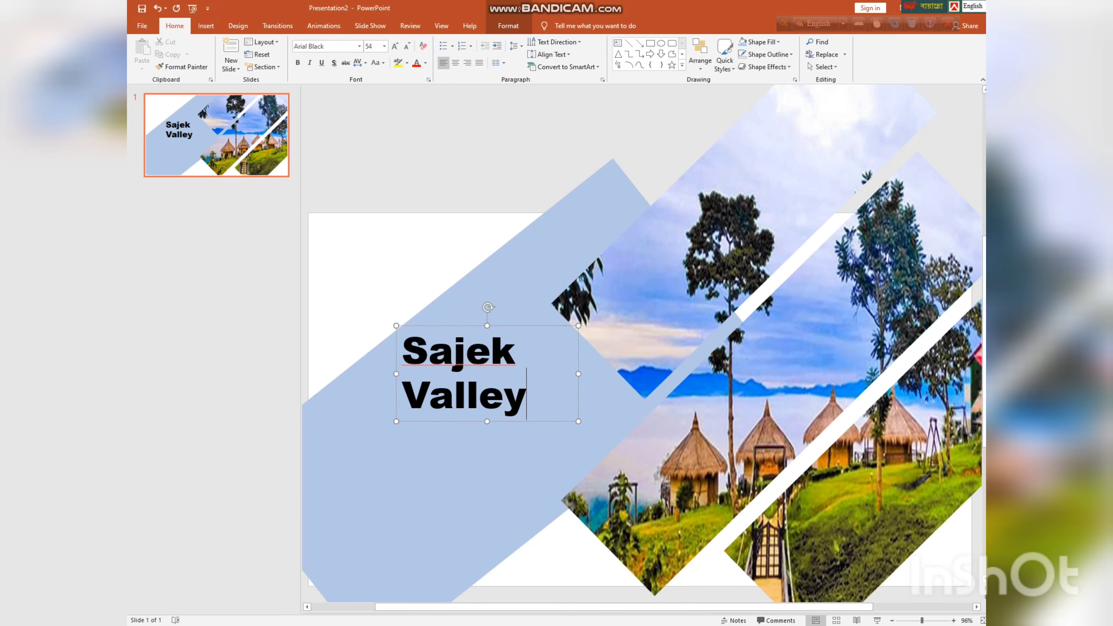
# Add a text box below the title with five lines of 'Tourist guidebook'
pyautogui.moveTo(410, 363); pyautogui.dragTo(578, 446)
pyautogui.moveTo(494, 344); pyautogui.dragTo(477, 397)
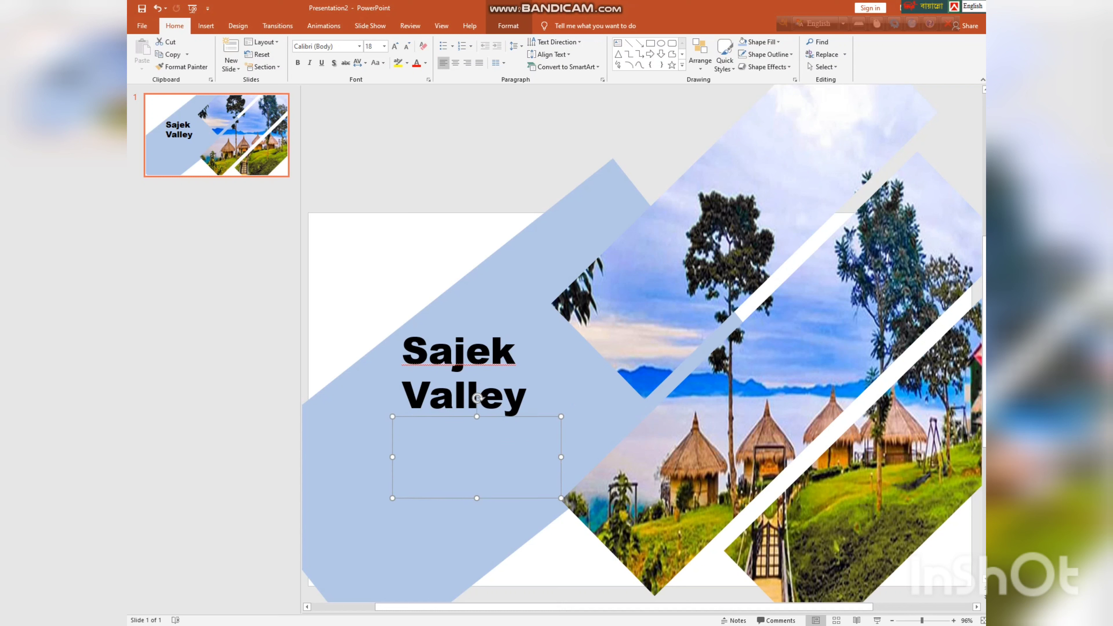
pyautogui.write('To')
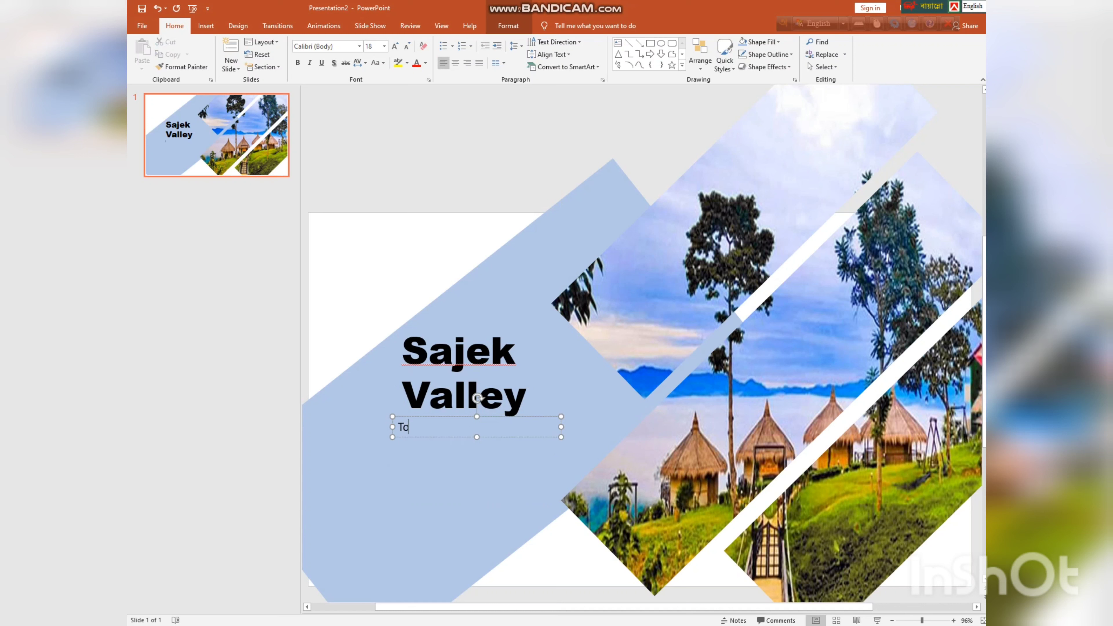
pyautogui.write('urist guidebook')
pyautogui.press('Return')
pyautogui.write('Tourist guidebook')
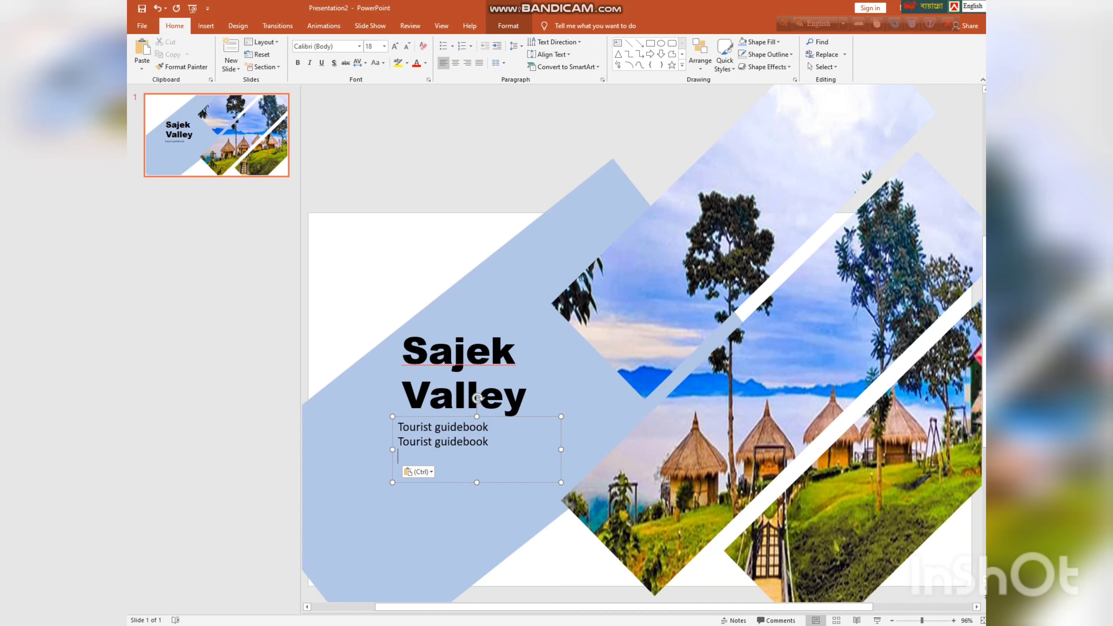
pyautogui.write('Tourist guidebook')
pyautogui.write('Tourist guidebook')
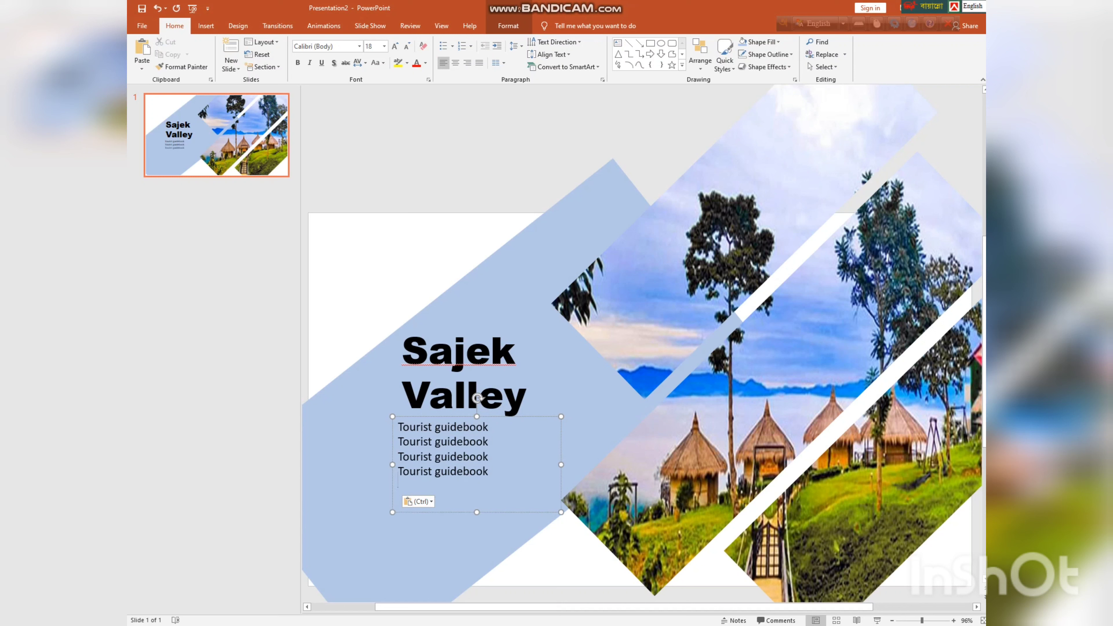
pyautogui.write('Tourist guidebook')
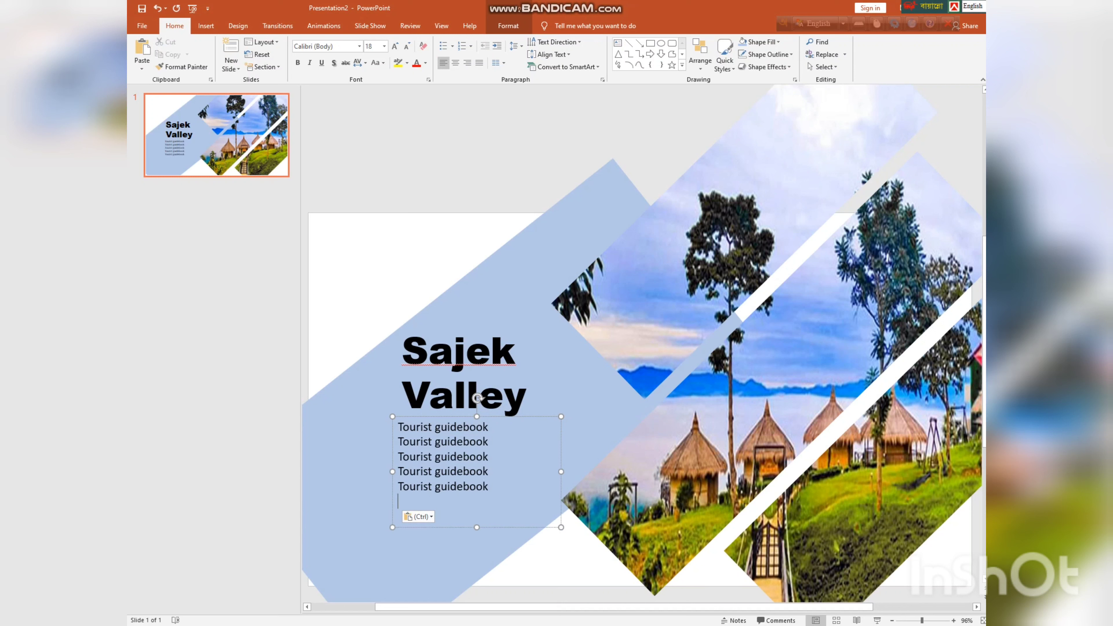
pyautogui.press('Escape')
pyautogui.press('Escape')
pyautogui.click(401, 351)
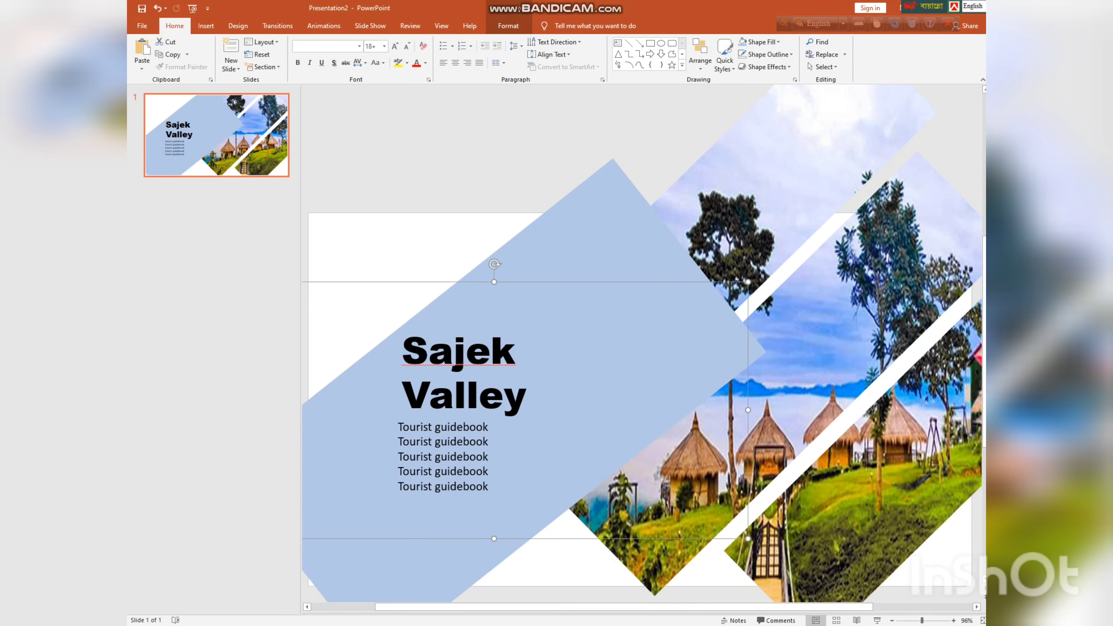
# Send the blue band to the back and make the first picture group Fly In from Left
pyautogui.rightClick(544, 258)
pyautogui.click(579, 346)
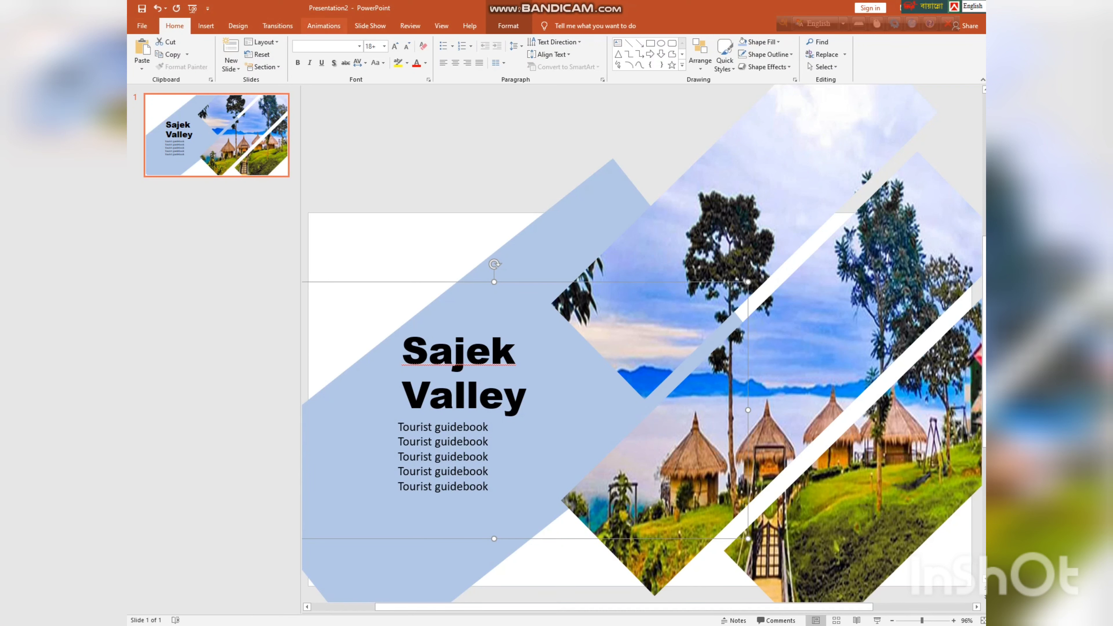
pyautogui.click(324, 25)
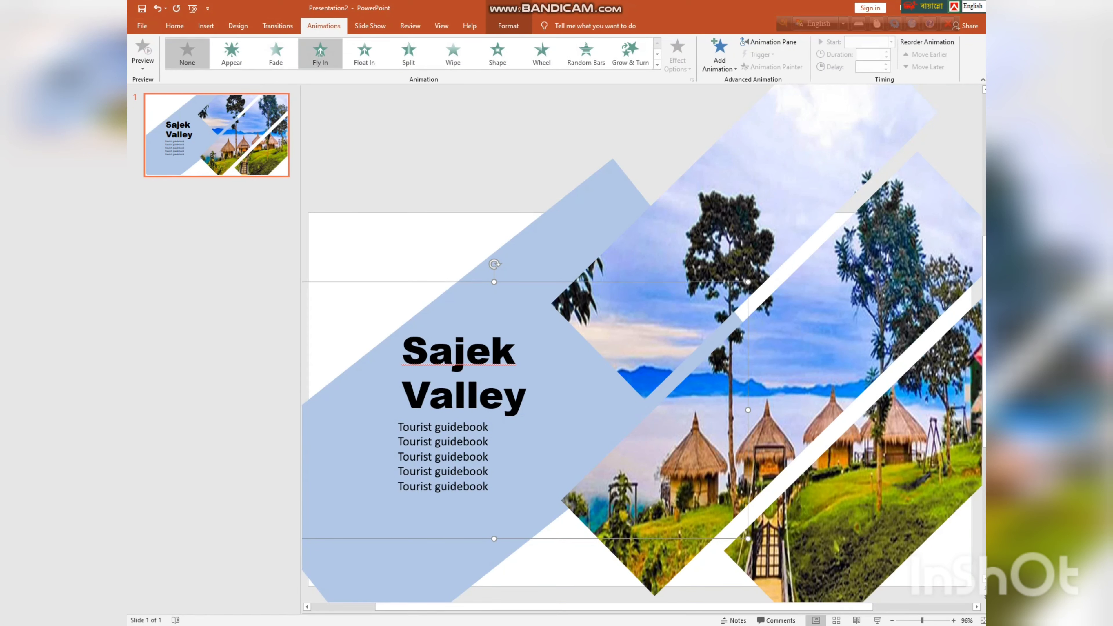
pyautogui.click(319, 53)
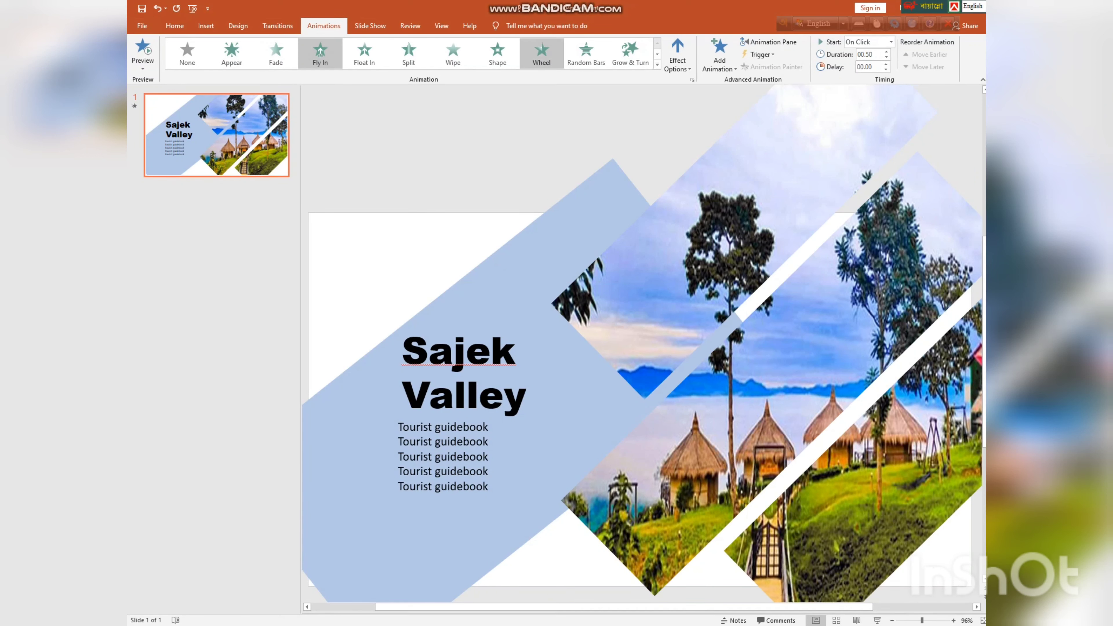
pyautogui.click(677, 54)
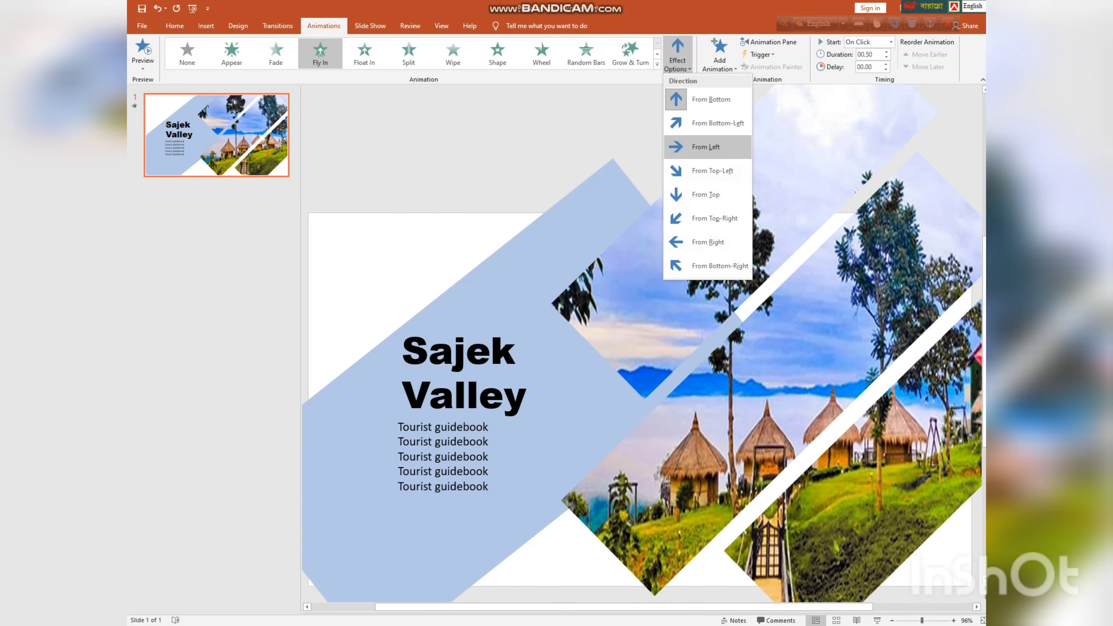
pyautogui.click(706, 147)
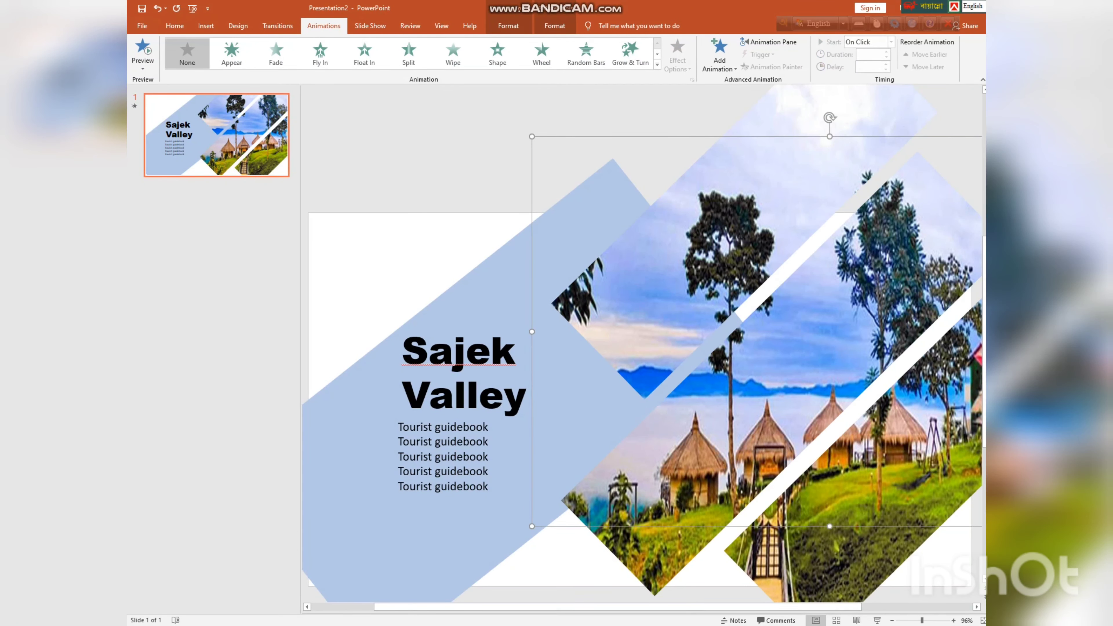
# Make the second picture group Fly In from Right
pyautogui.click(320, 53)
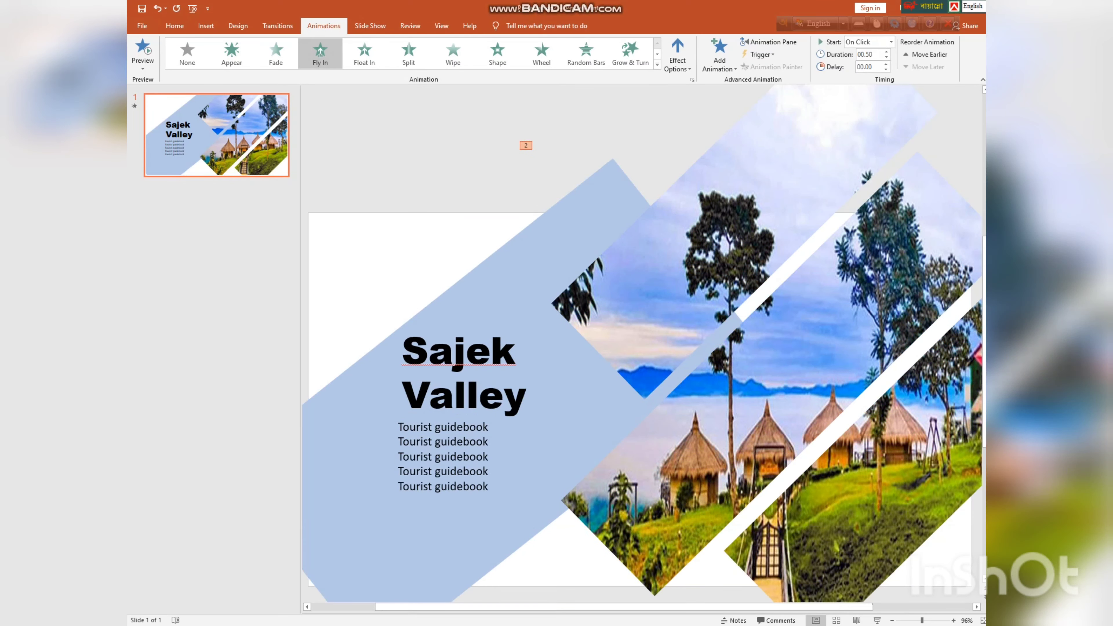
pyautogui.click(677, 54)
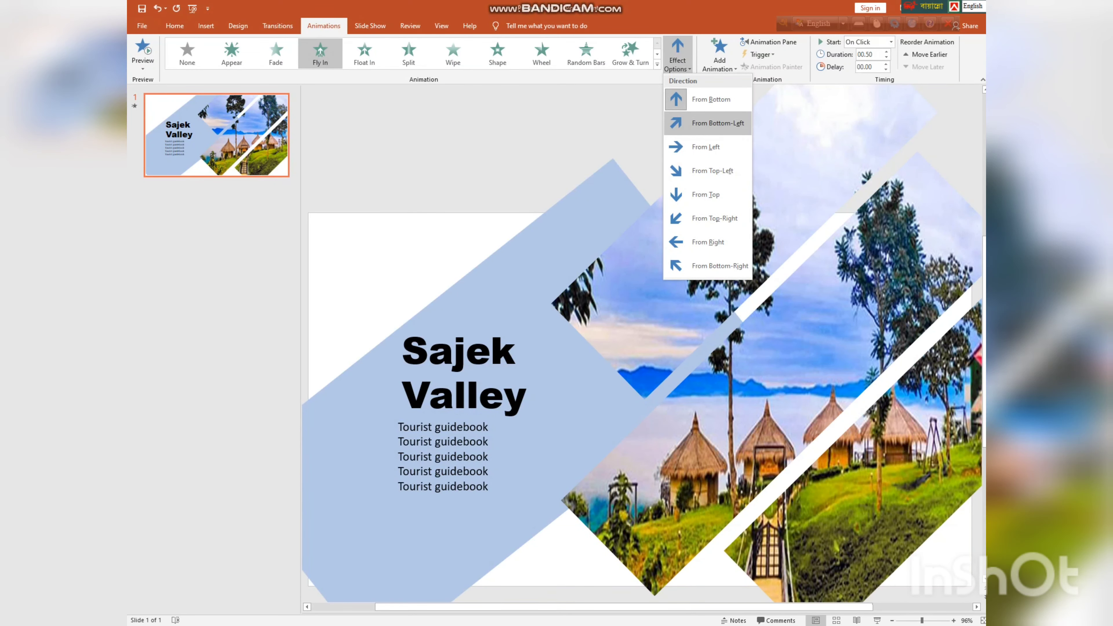
pyautogui.click(707, 242)
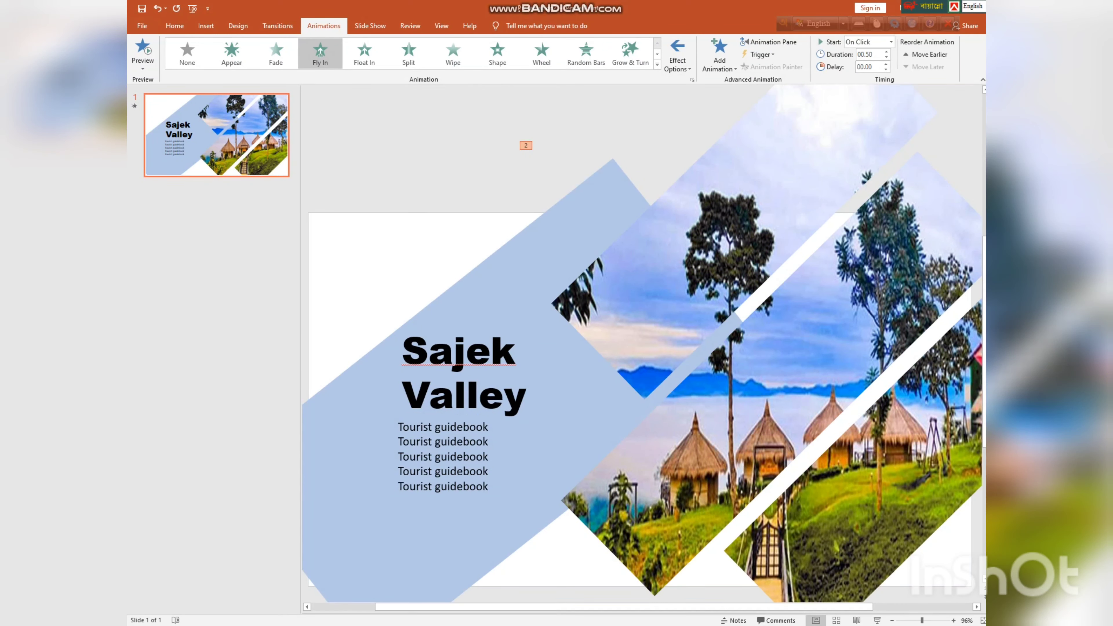
# Open the Animation Pane, select Group 12, and preview the animations in a slide show
pyautogui.click(771, 42)
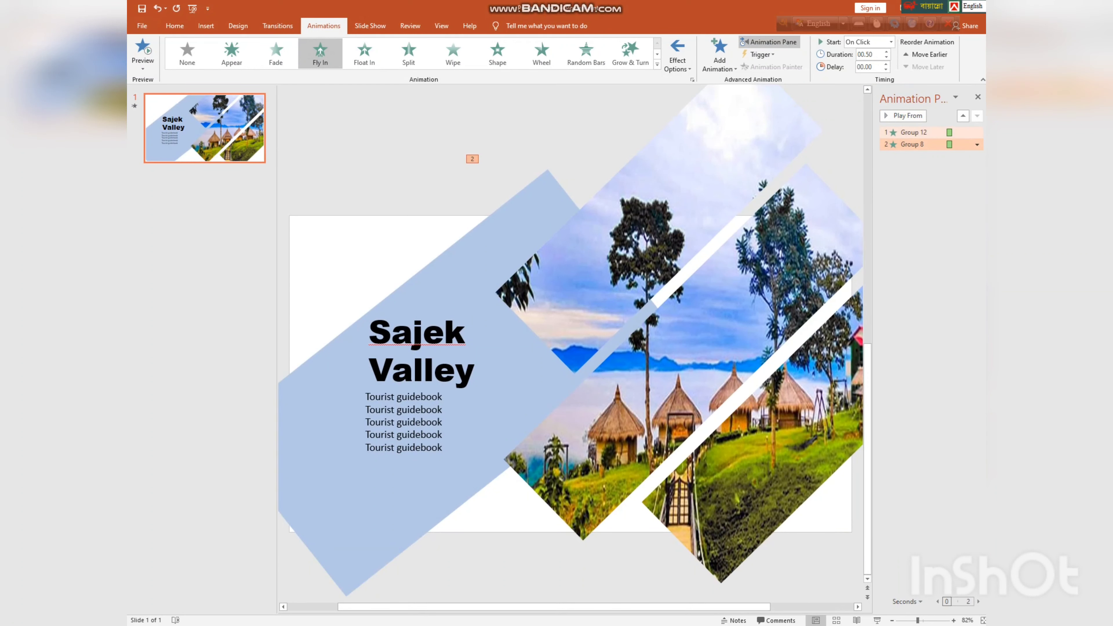
pyautogui.click(913, 132)
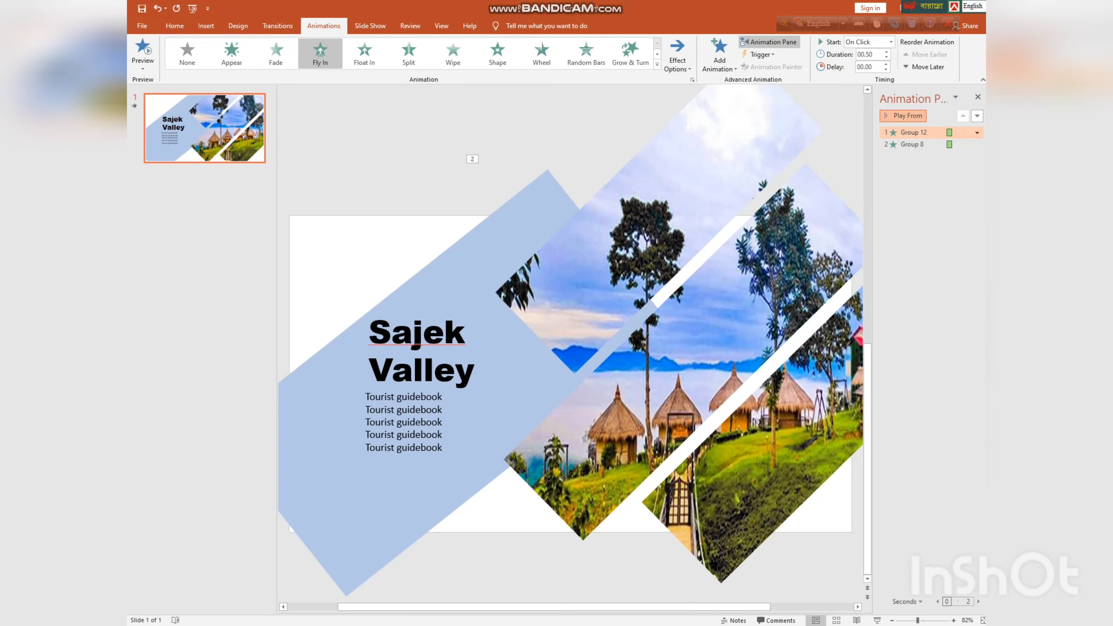
pyautogui.press('F5')
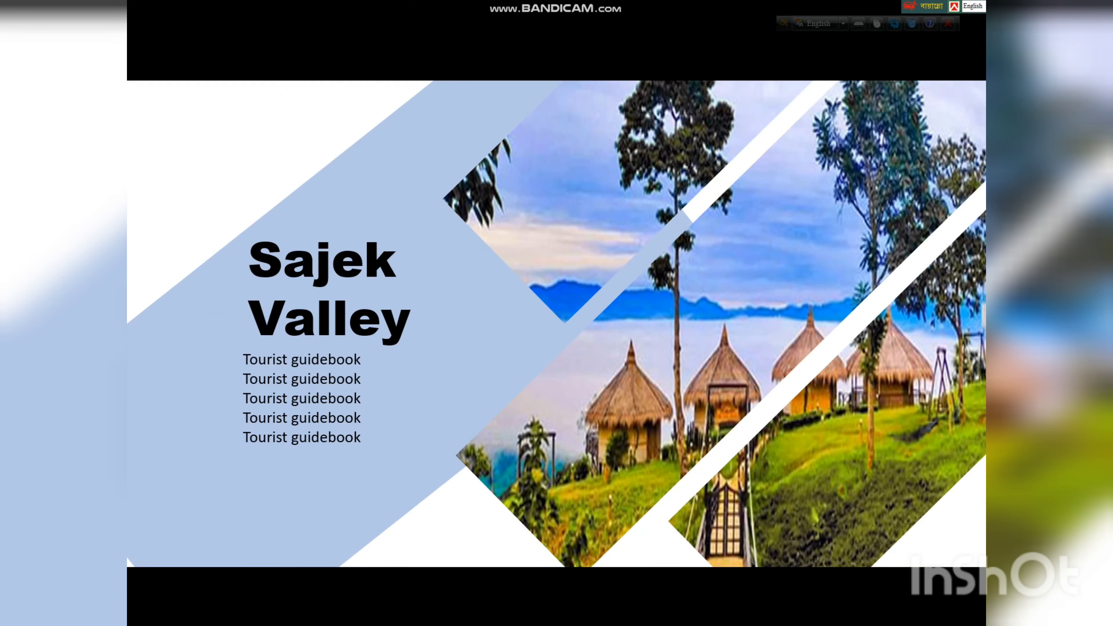
pyautogui.press('Right')
pyautogui.press('Escape')
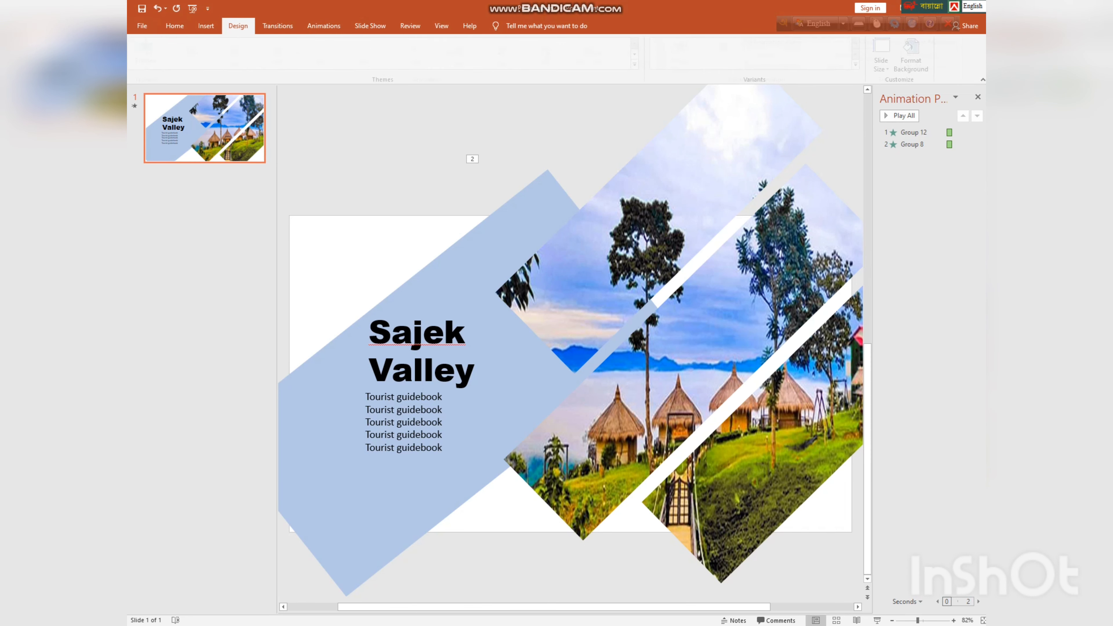
# Set the slide background colour to Black through Format Background
pyautogui.click(914, 55)
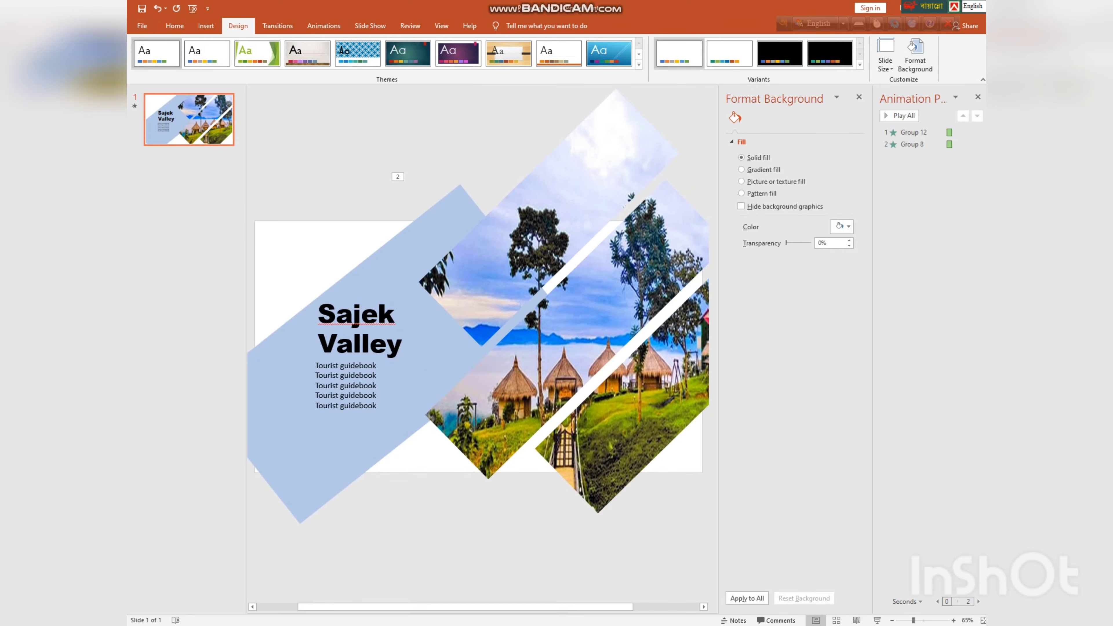
pyautogui.click(841, 226)
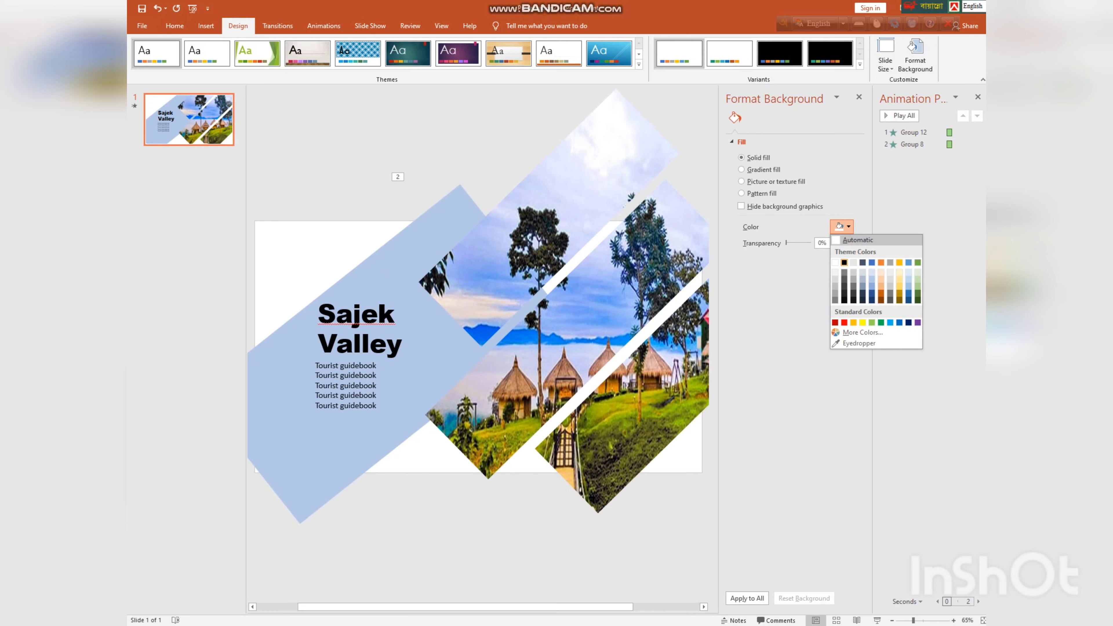
pyautogui.click(844, 262)
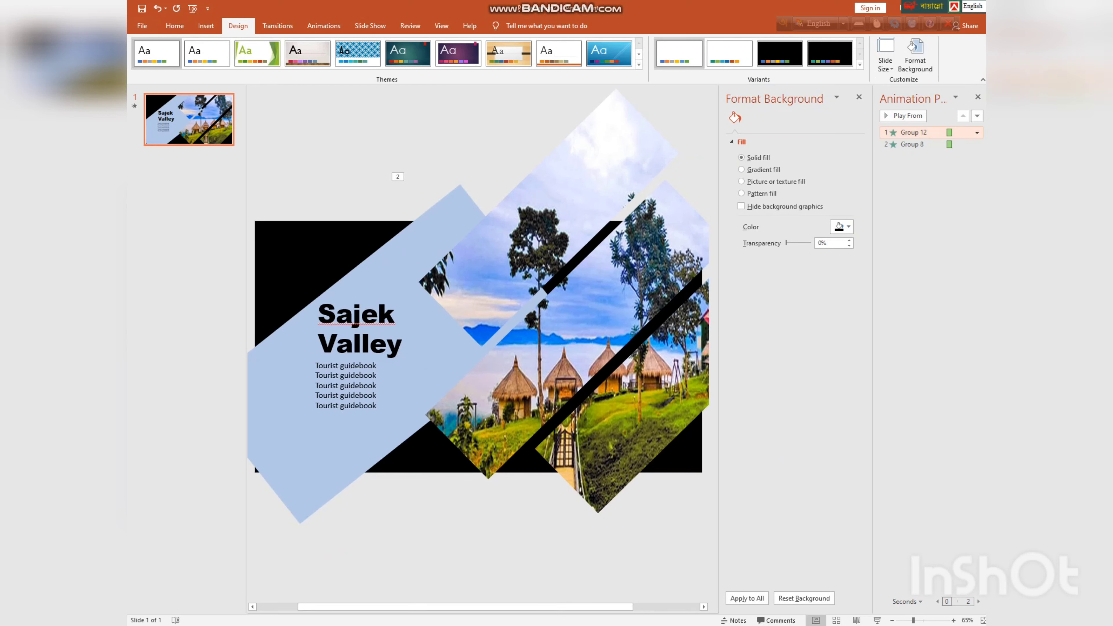
# Make Group 8's animation start With Previous and preview the slide's animations
pyautogui.click(914, 131)
pyautogui.click(903, 116)
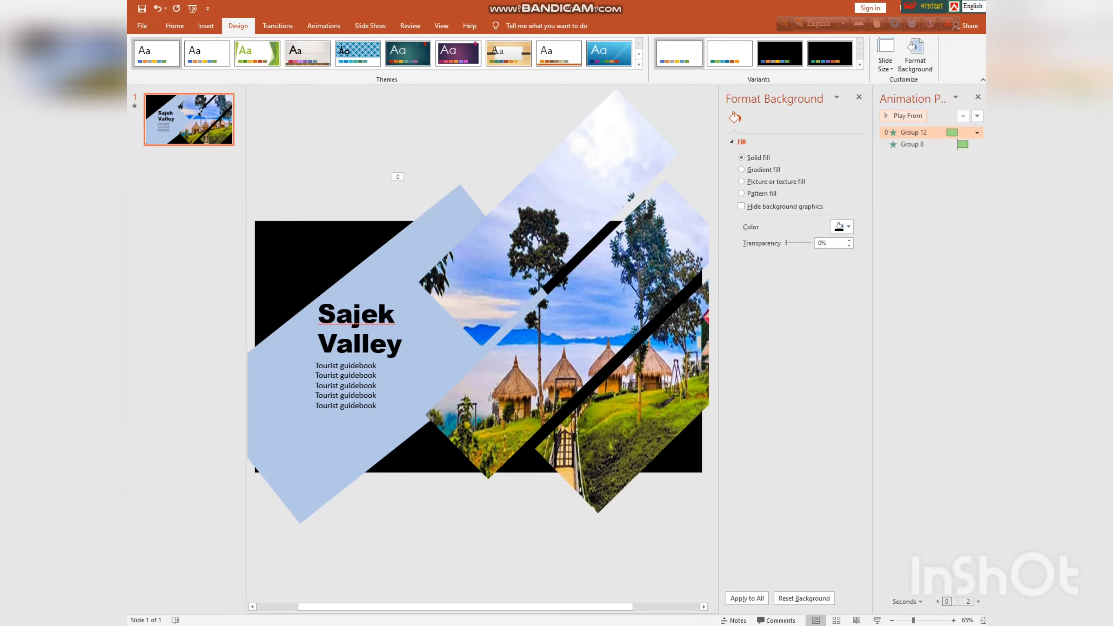
pyautogui.click(912, 144)
pyautogui.click(976, 144)
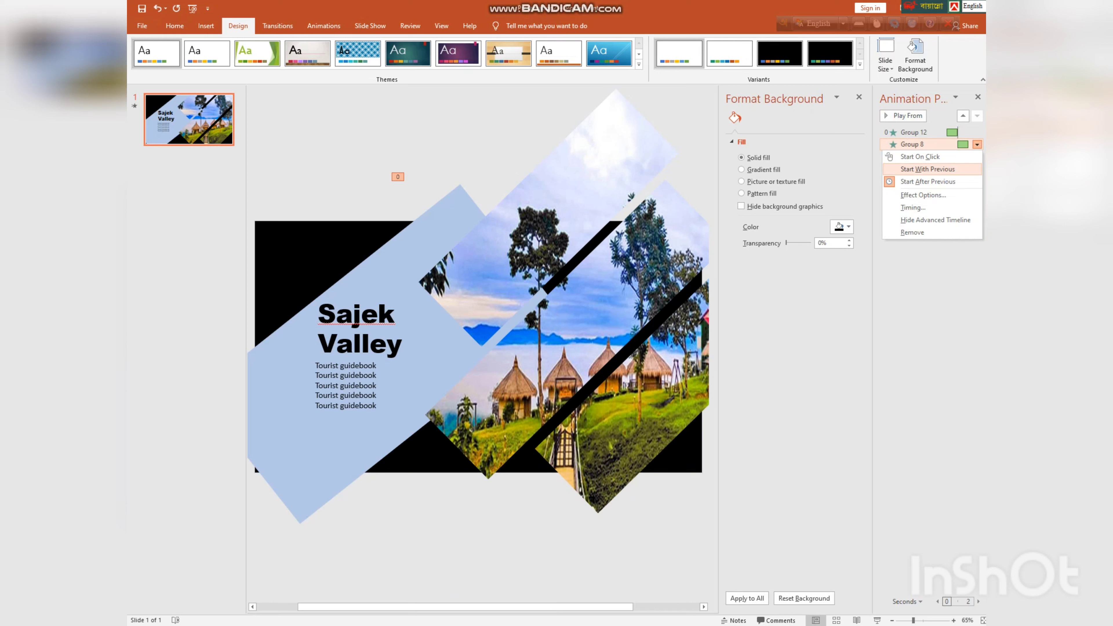
pyautogui.click(927, 169)
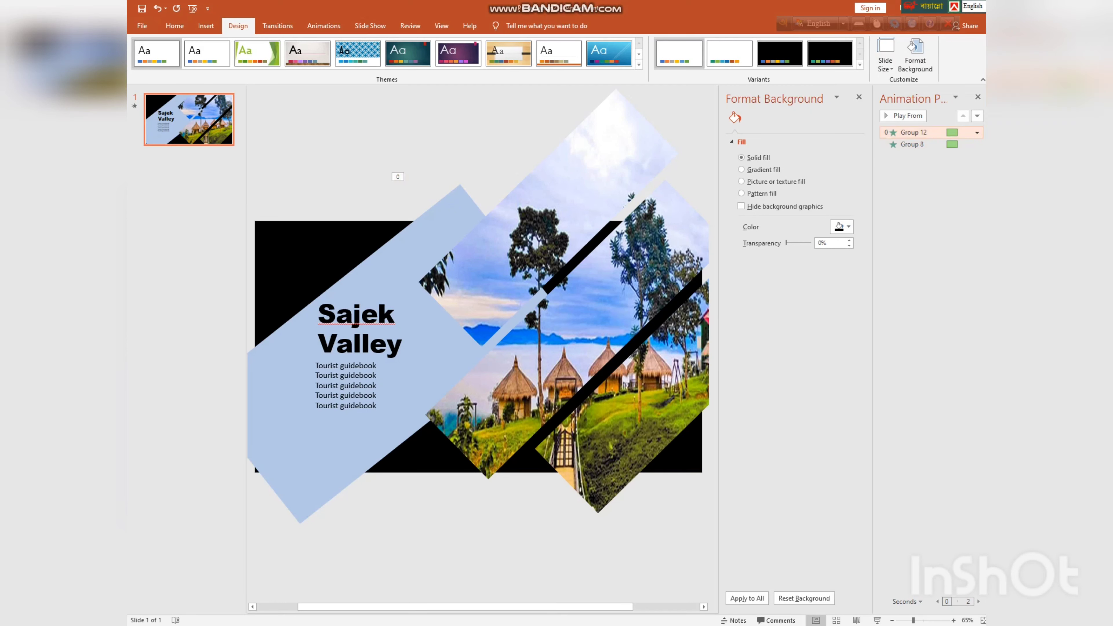
pyautogui.click(913, 131)
pyautogui.click(903, 115)
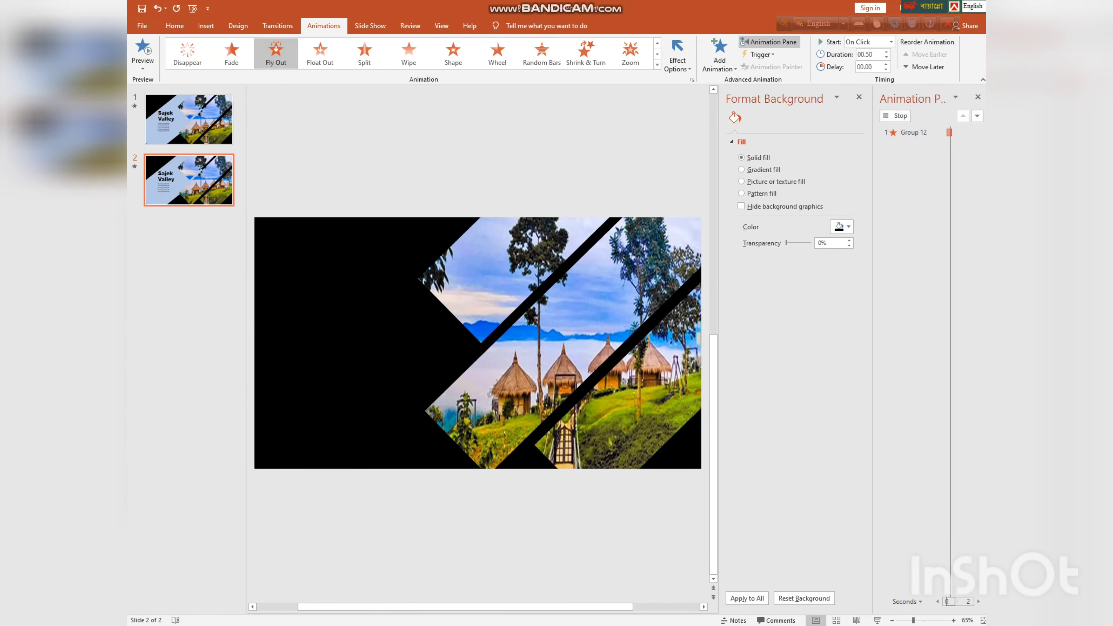
# Set the picture's fly-out direction and give Group 8 a Fly Out exit animation
pyautogui.click(678, 57)
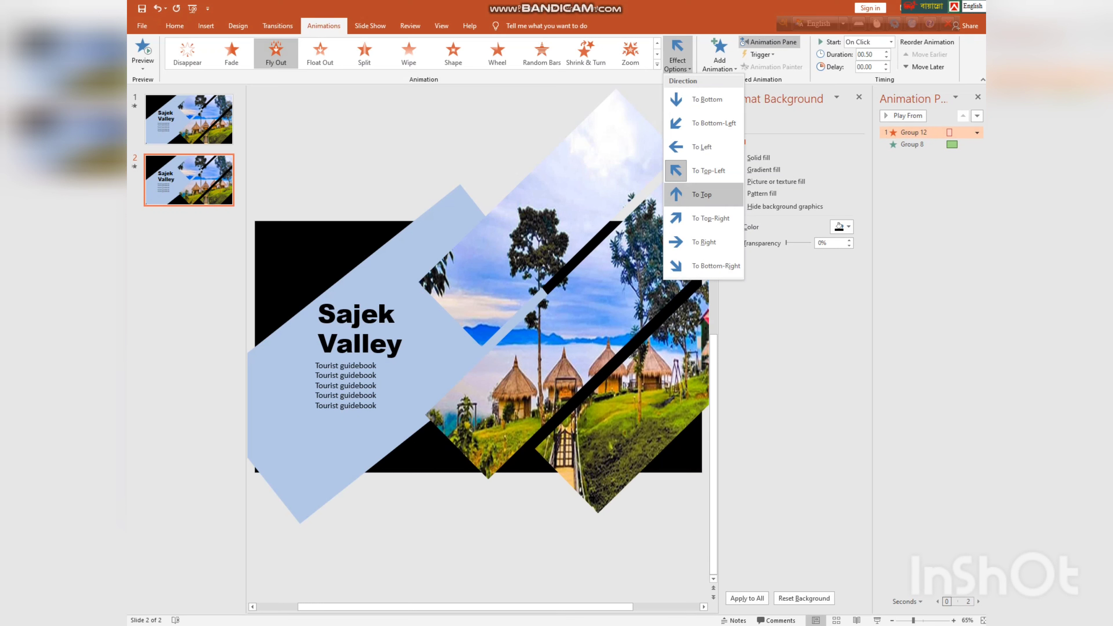
pyautogui.click(713, 123)
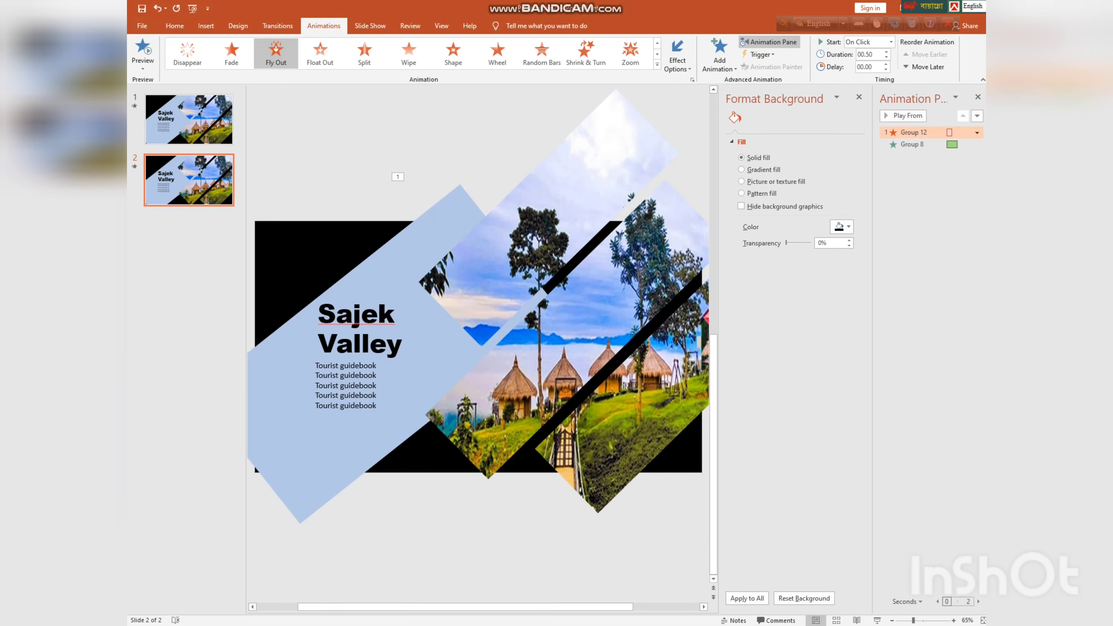
pyautogui.click(912, 144)
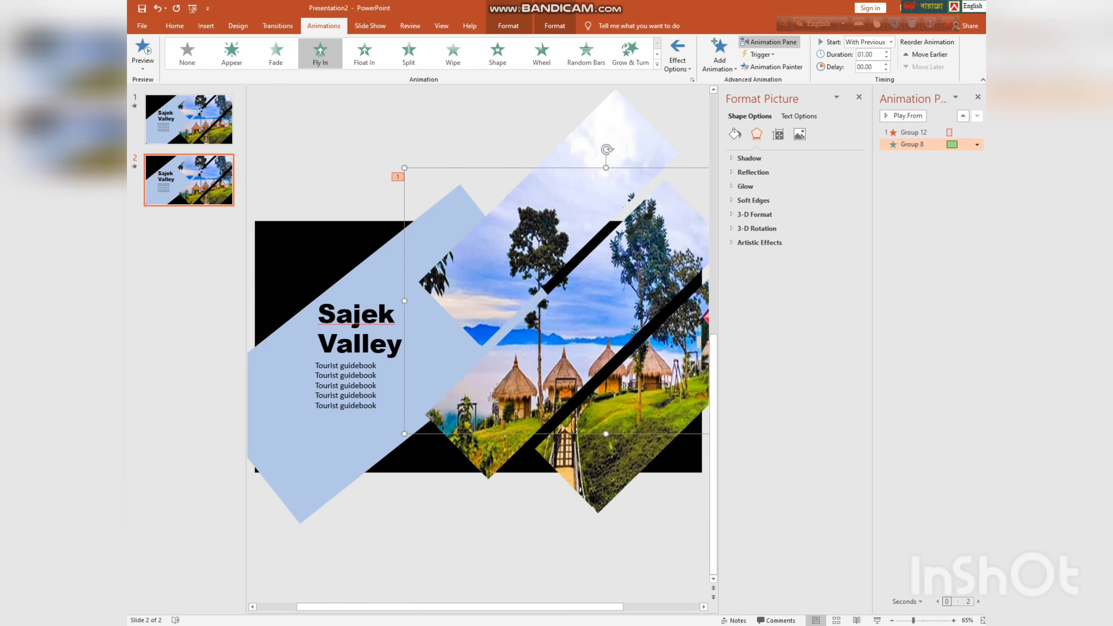
pyautogui.scroll(-1, 363, 52)
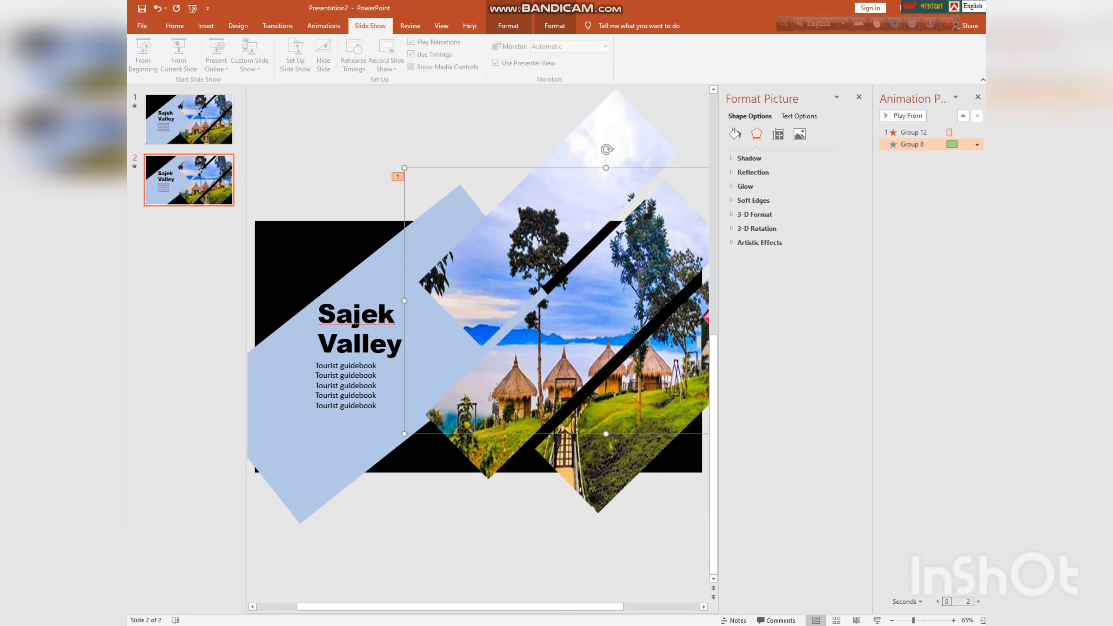
pyautogui.scroll(1, 363, 53)
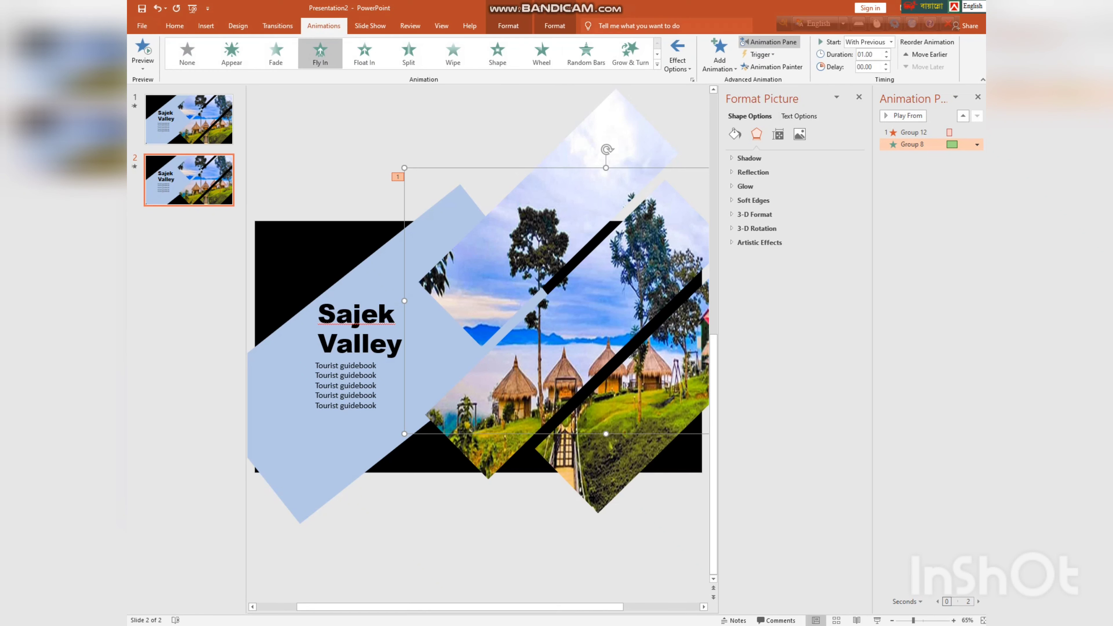
pyautogui.click(657, 54)
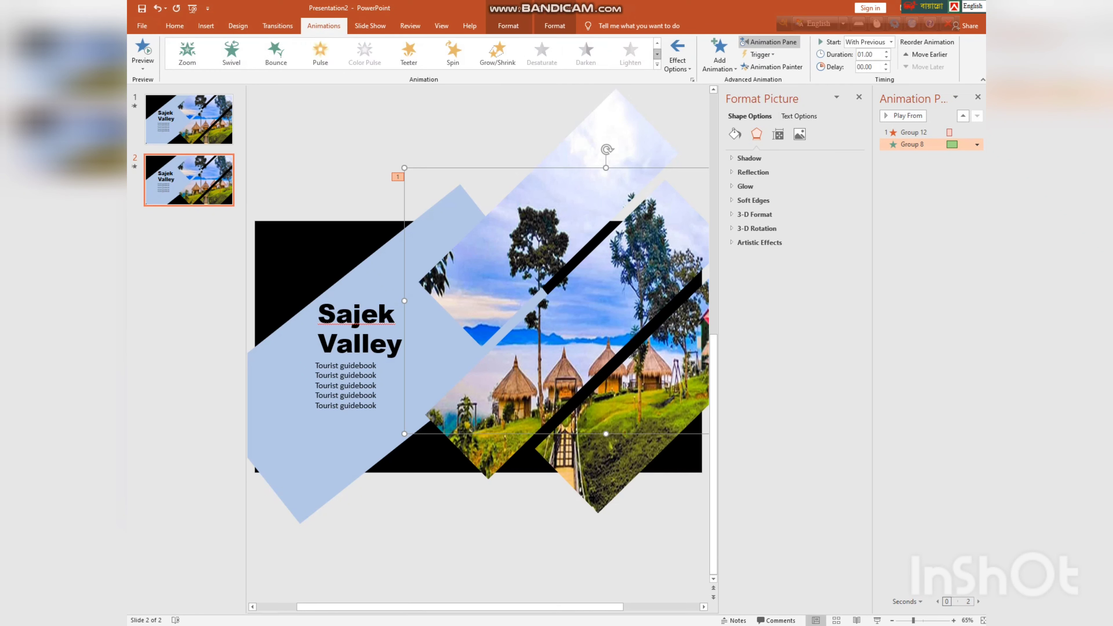
pyautogui.click(657, 54)
pyautogui.click(657, 54)
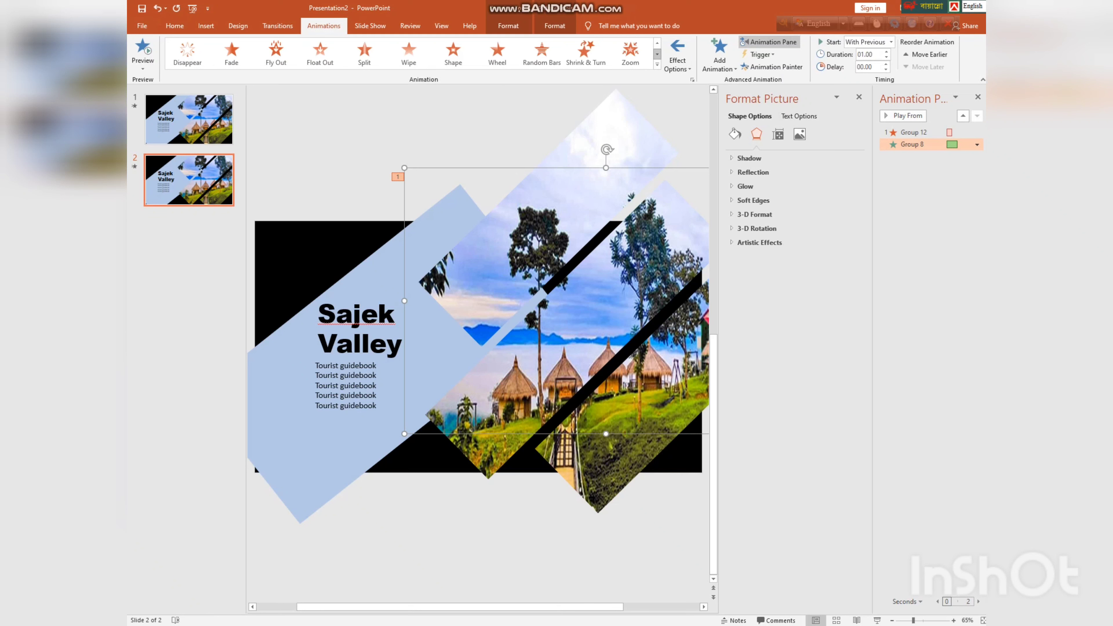
pyautogui.click(276, 53)
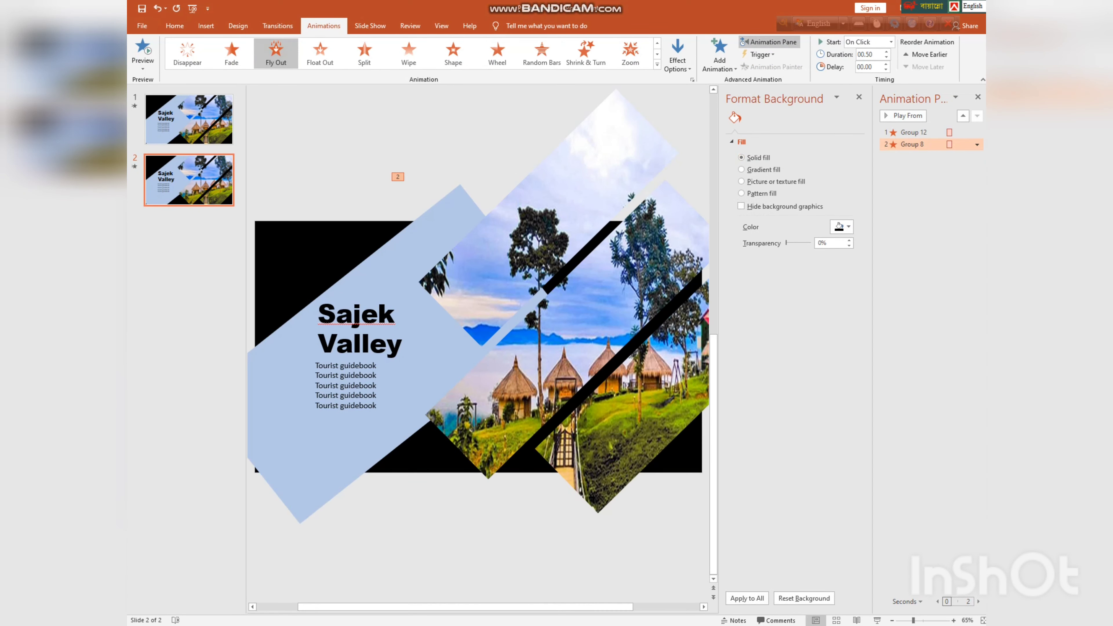
# Make Group 8 fly out to the top-right and preview both exit animations
pyautogui.click(678, 55)
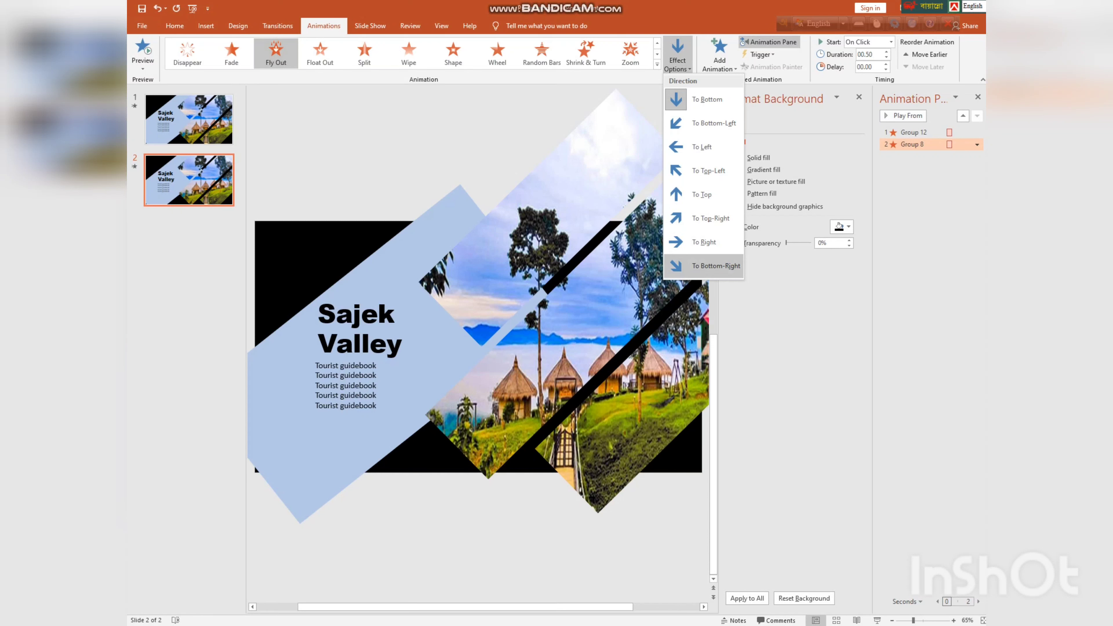
pyautogui.click(715, 266)
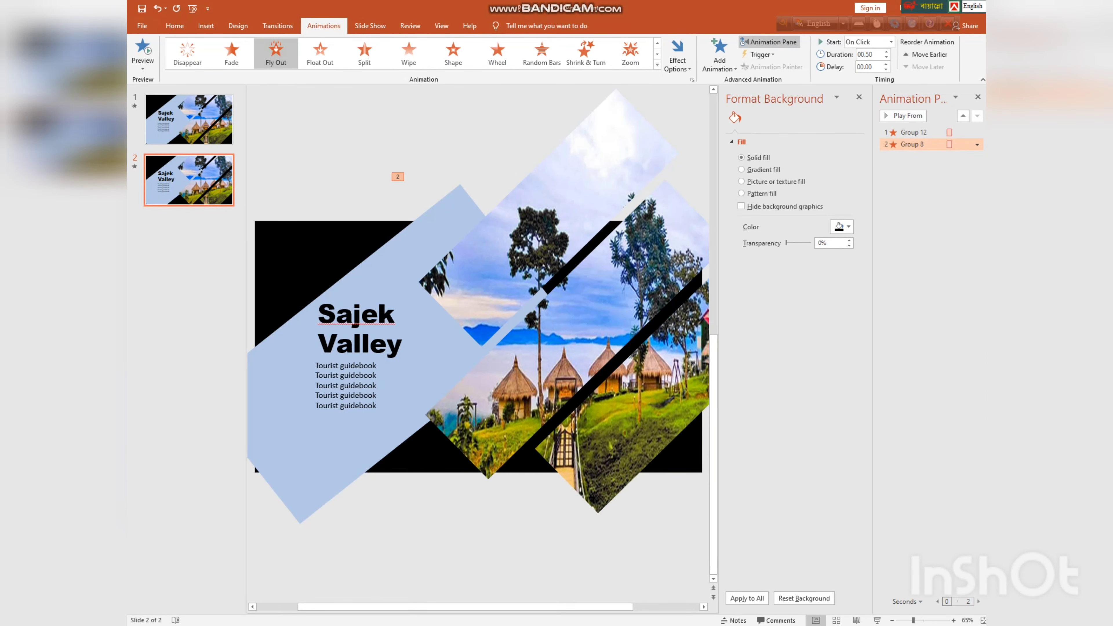
pyautogui.click(677, 57)
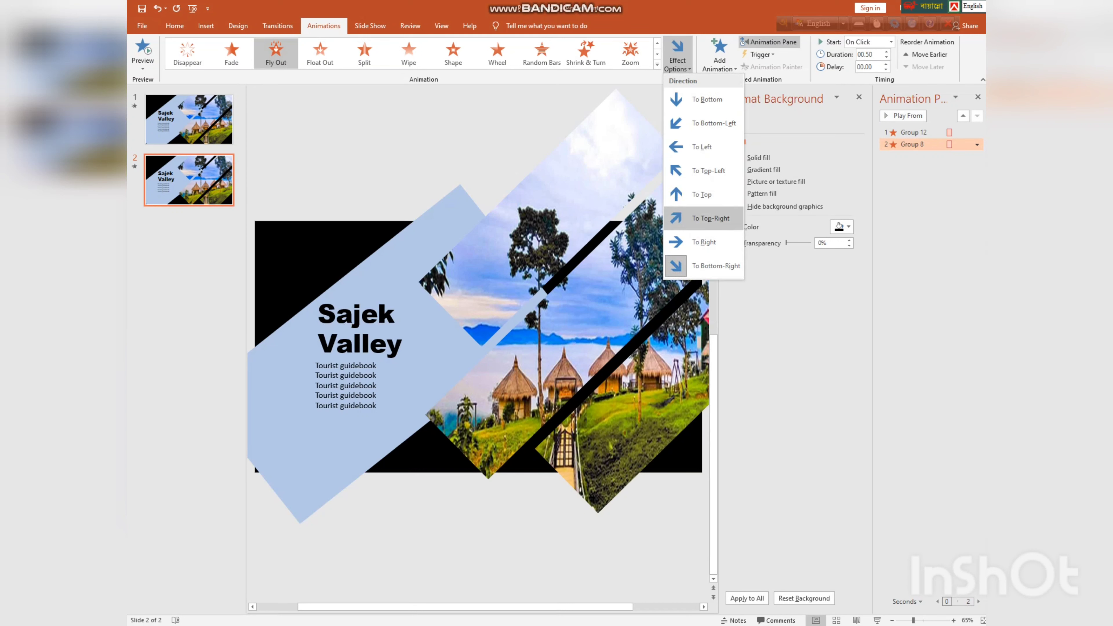
pyautogui.click(709, 218)
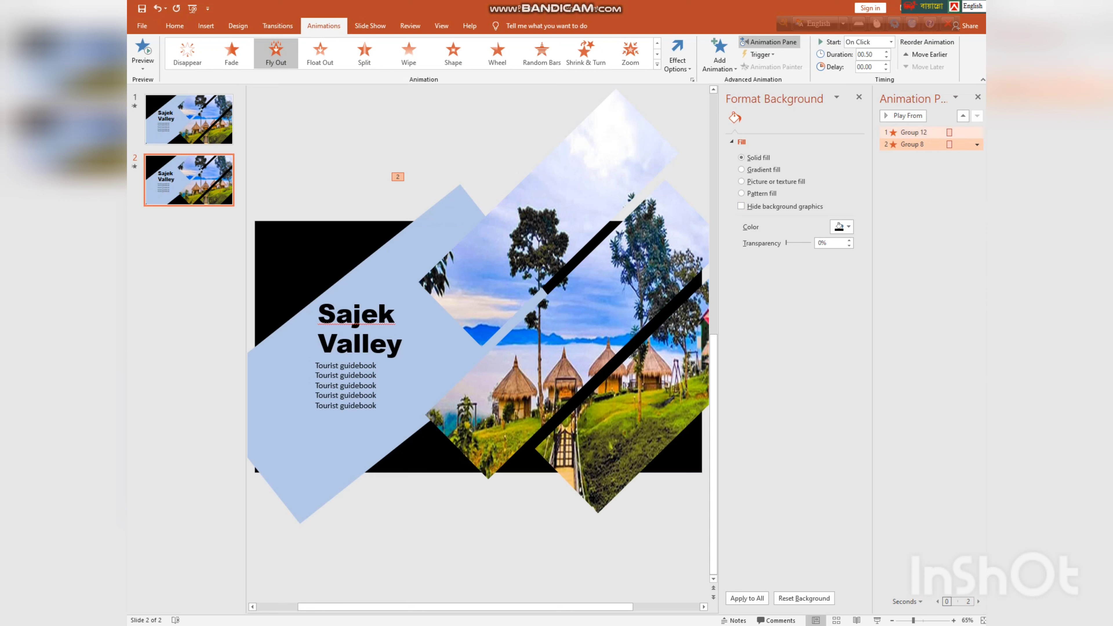
pyautogui.click(913, 132)
pyautogui.click(903, 116)
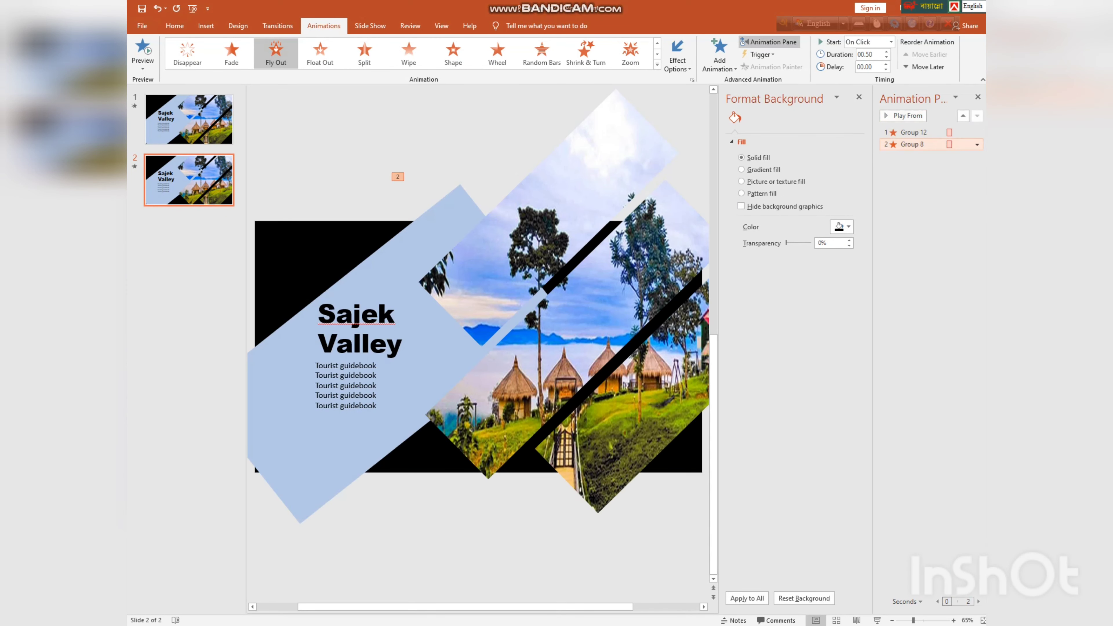
pyautogui.click(914, 143)
pyautogui.click(976, 144)
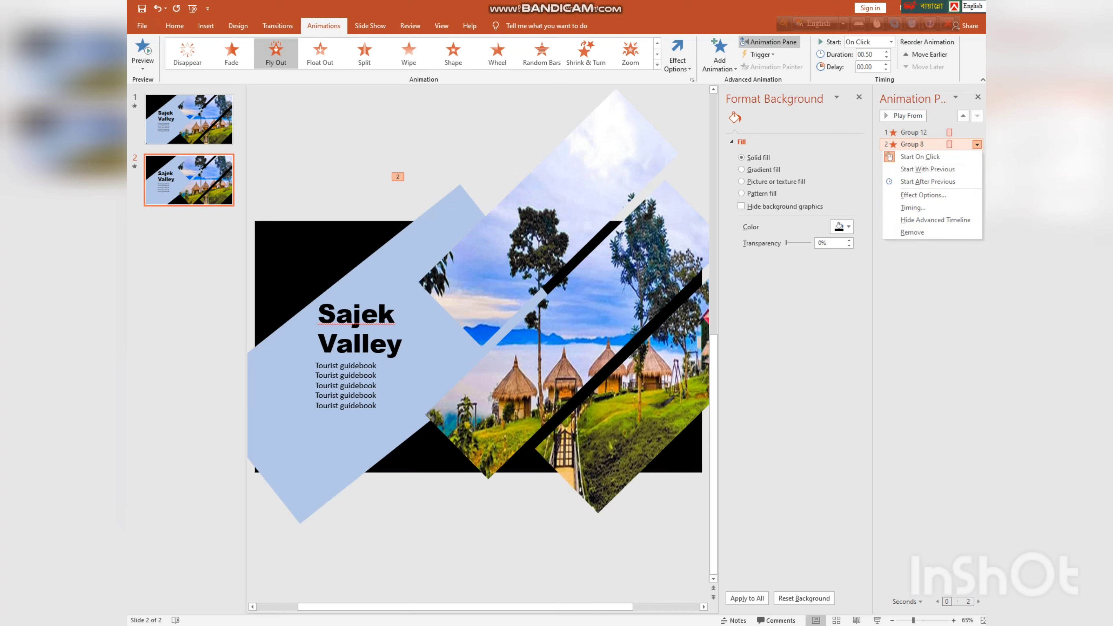
# Set Group 8's exit to start With Previous, preview it twice, then start the slide show
pyautogui.click(927, 169)
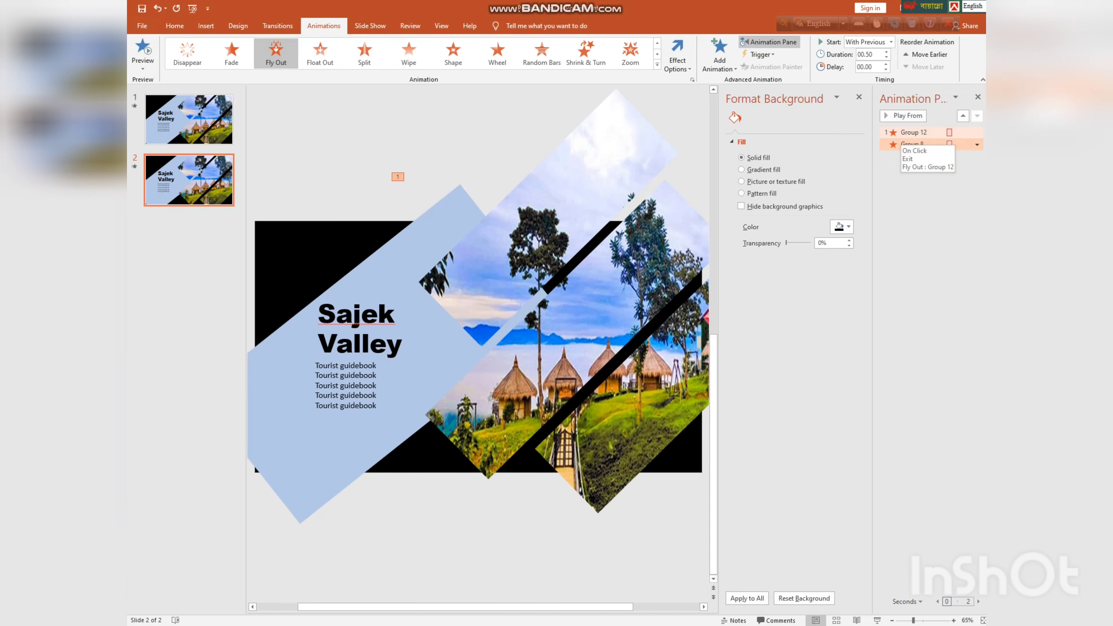
pyautogui.click(913, 131)
pyautogui.click(902, 116)
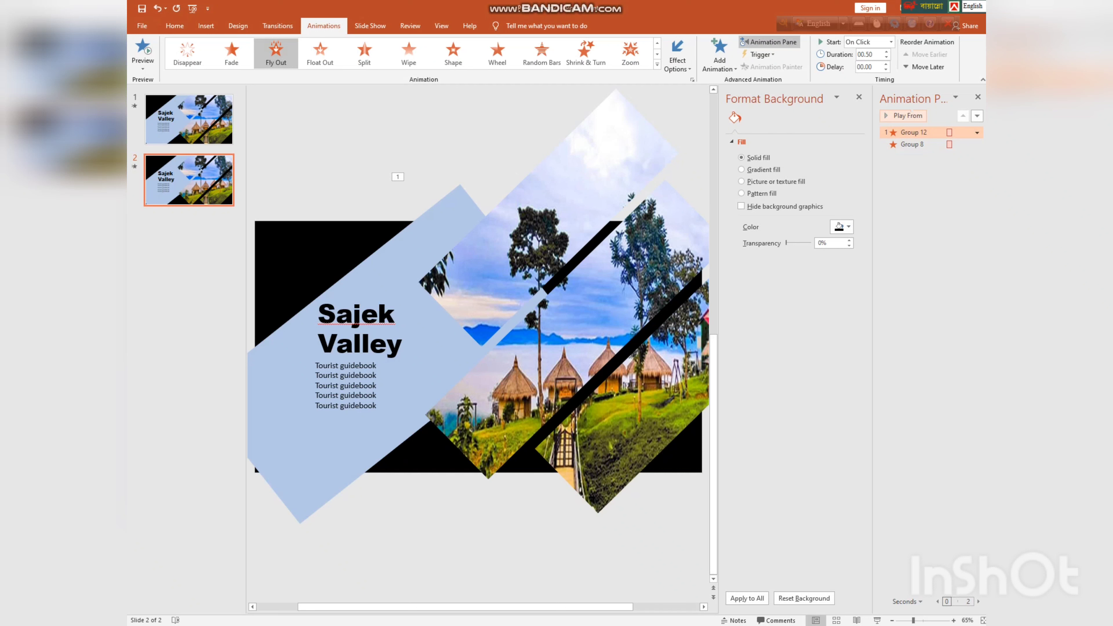
pyautogui.click(903, 115)
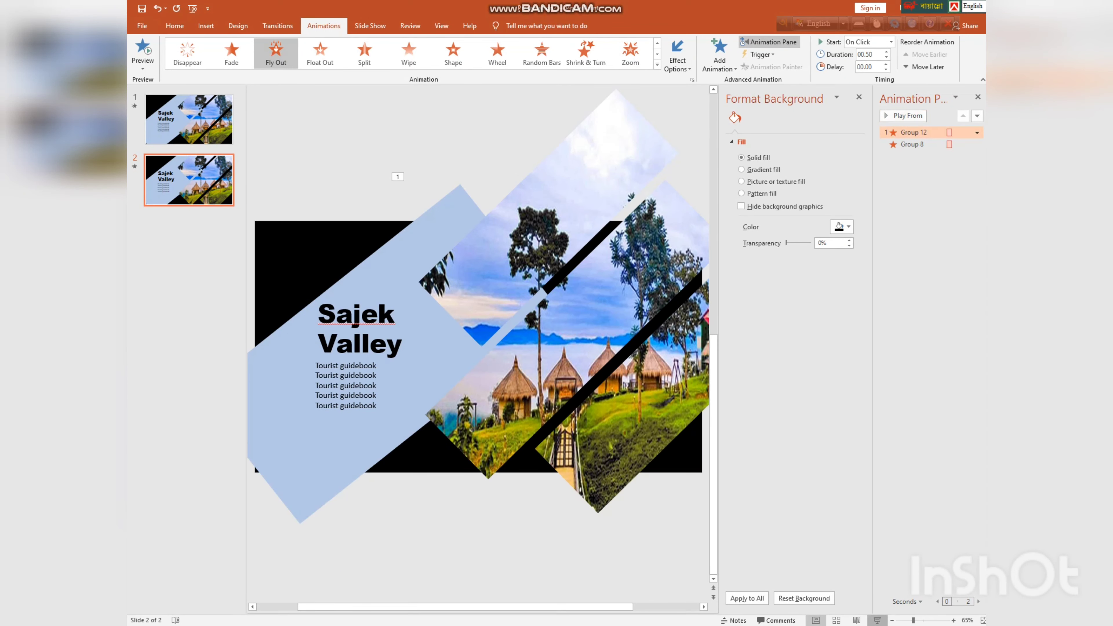
pyautogui.click(877, 620)
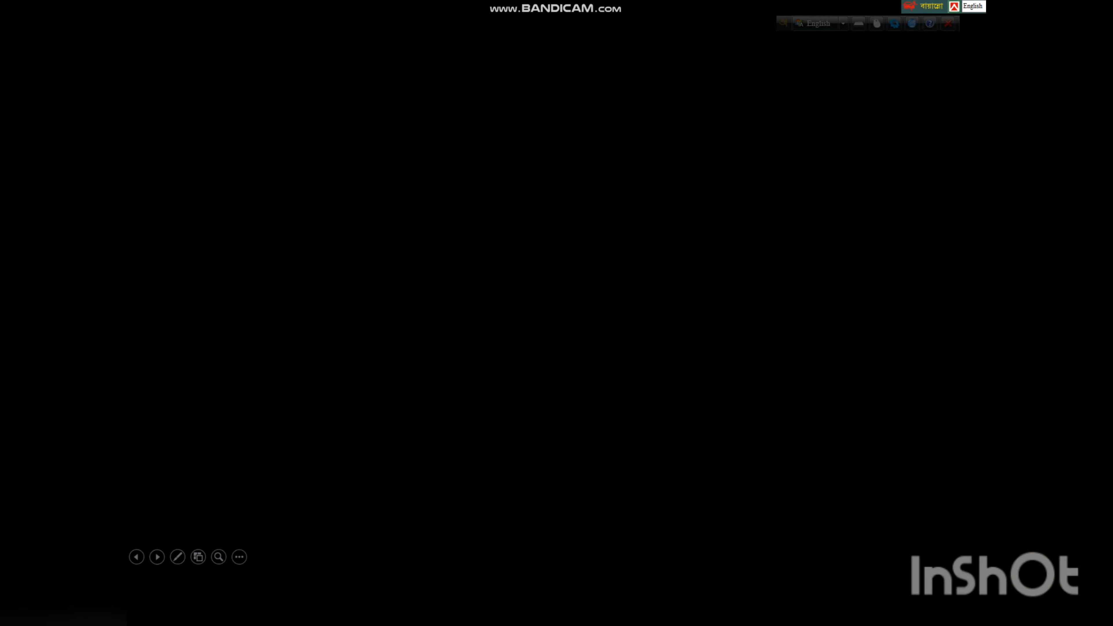
# Exit the show, replay it from slide 1, and advance through to the end
pyautogui.press('Escape')
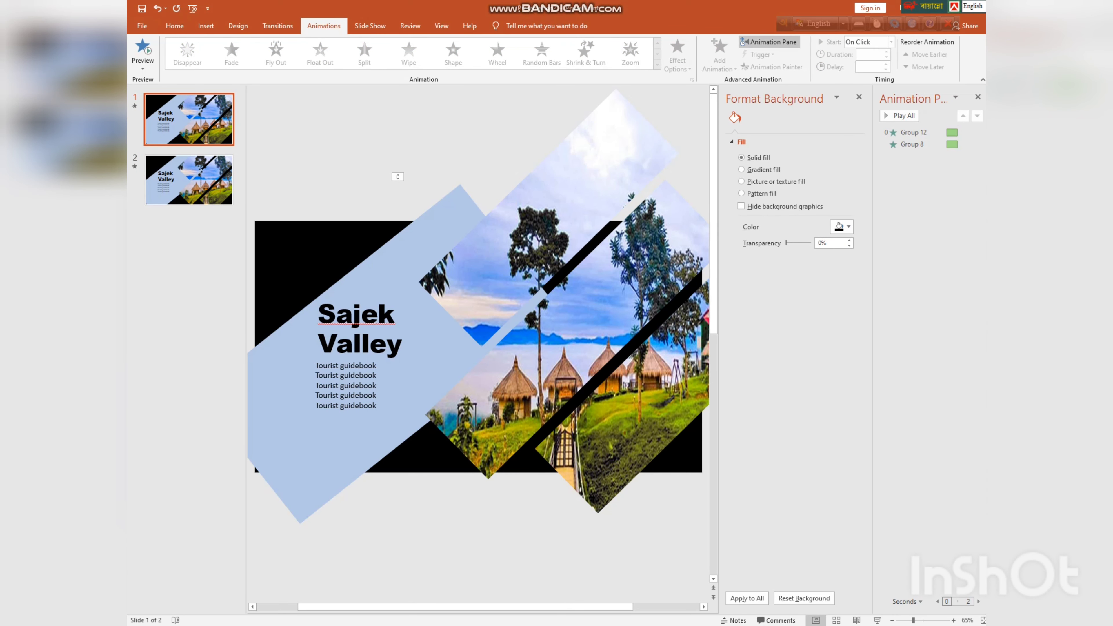
pyautogui.click(877, 619)
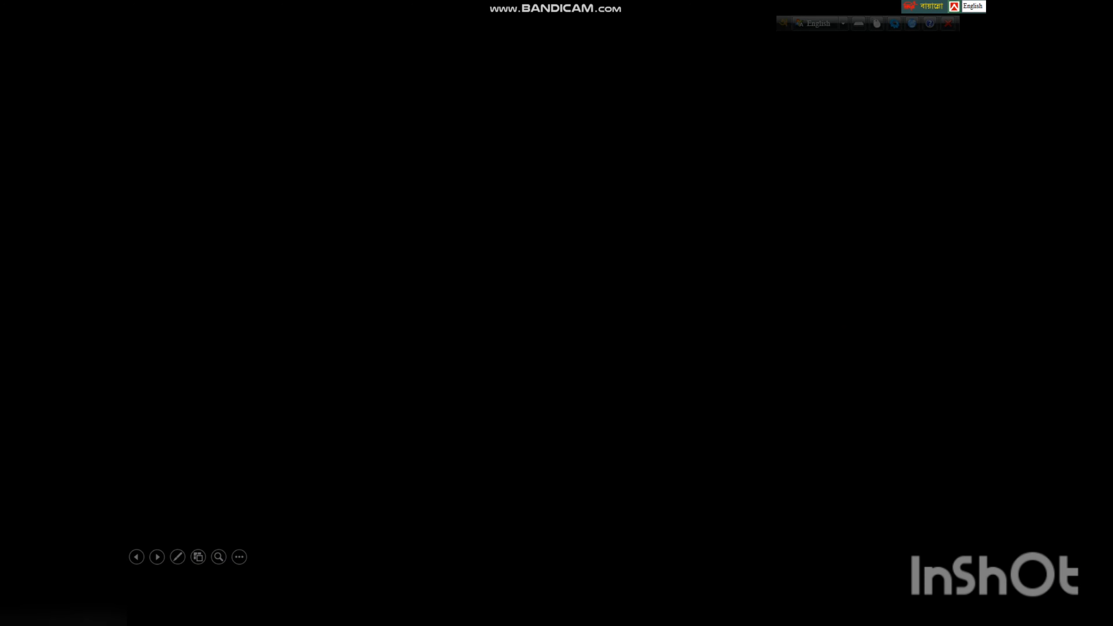
pyautogui.press('Right')
pyautogui.press('Right')
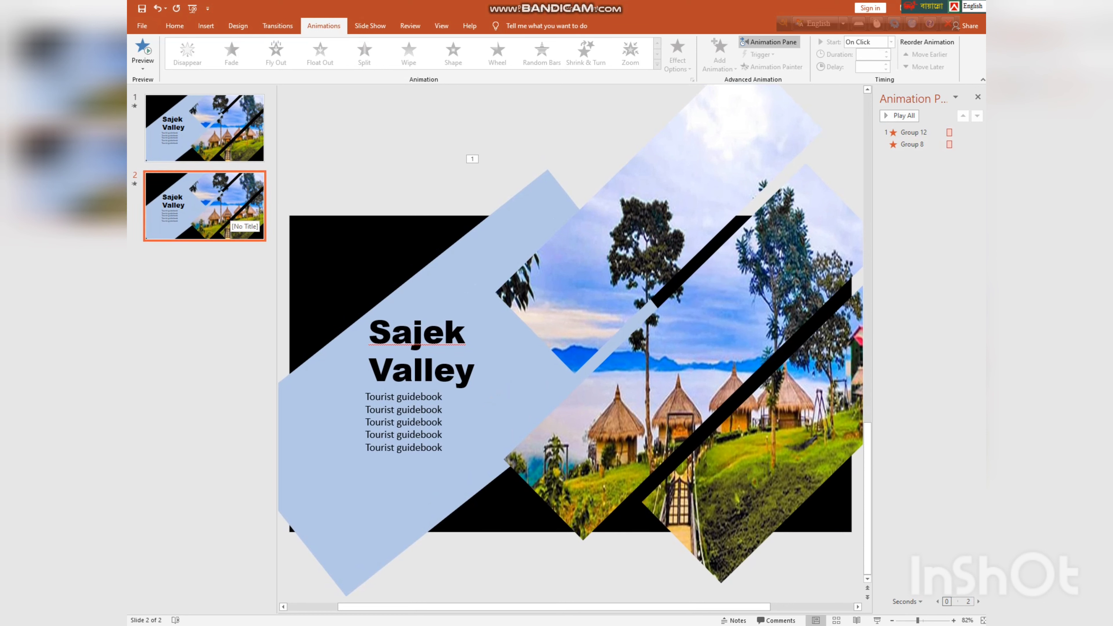
# Duplicate slide 2 with Ctrl+D and delete Group 12 and Group 8 from the new slide 3
pyautogui.hotkey('ctrl', 'd')
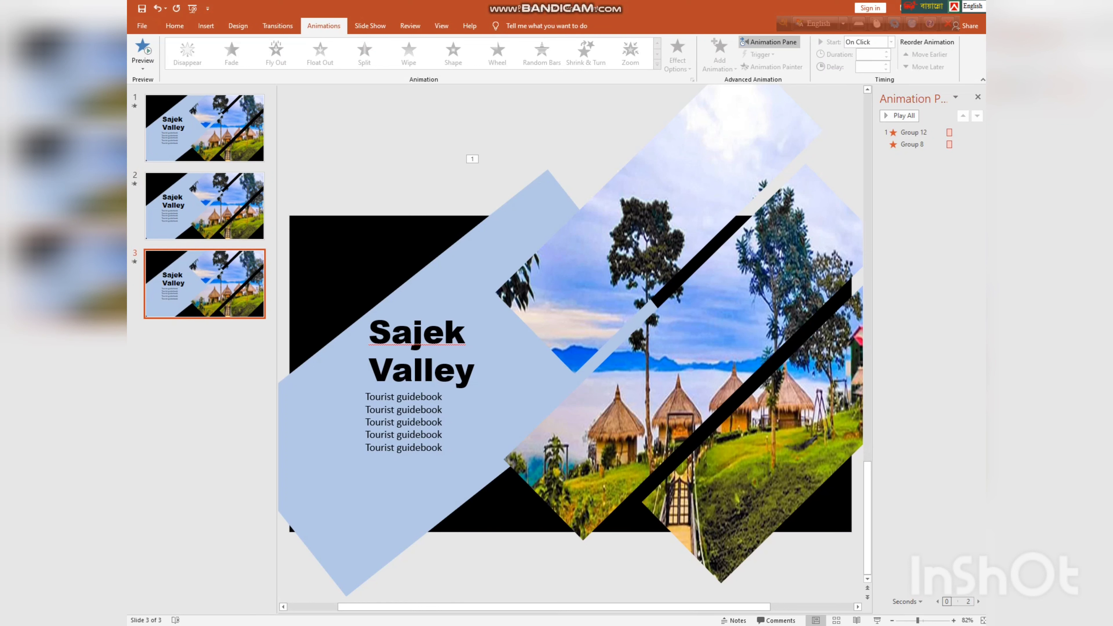
pyautogui.click(913, 131)
pyautogui.press('Delete')
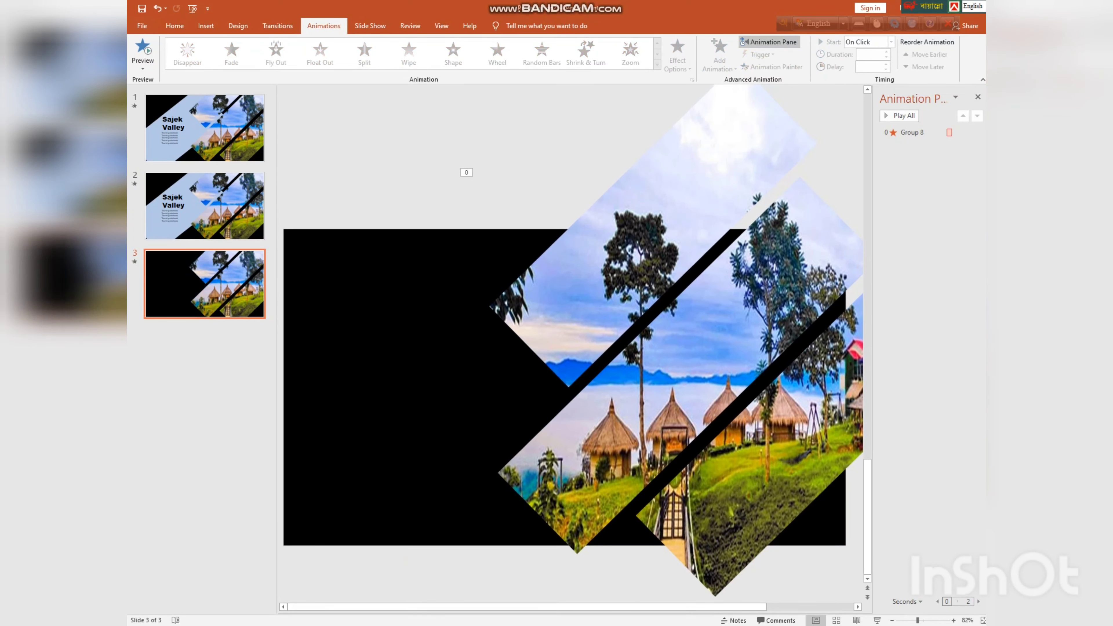
pyautogui.click(911, 132)
pyautogui.press('Delete')
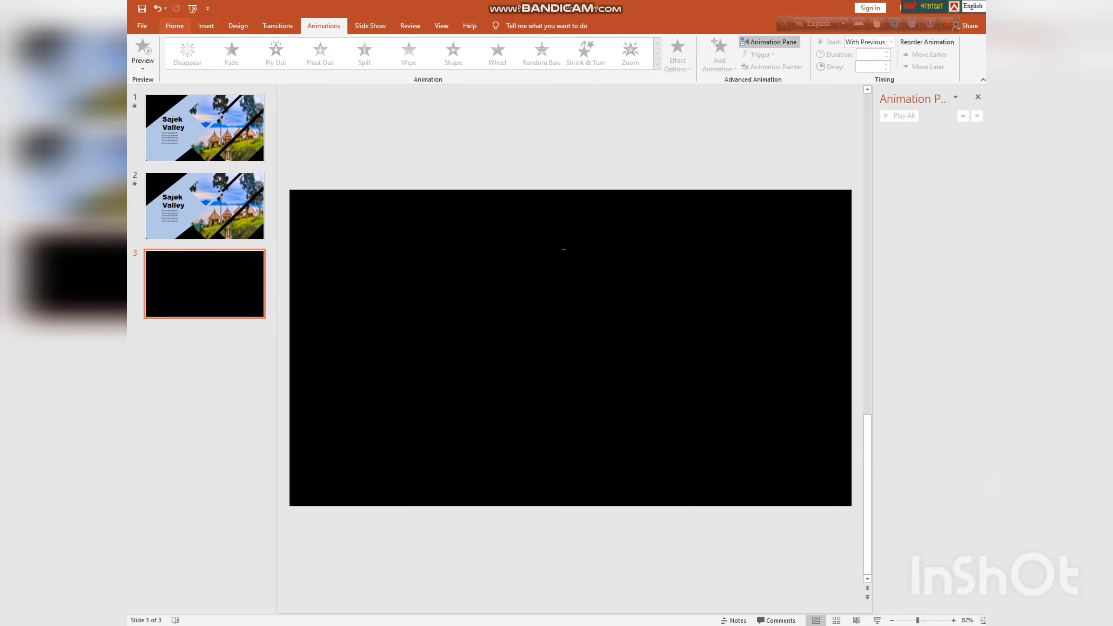
pyautogui.click(175, 26)
# Paste the Sajek Valley FAQ title and text, colour it white, and move it up
pyautogui.hotkey('ctrl', 'v')
pyautogui.rightClick(511, 391)
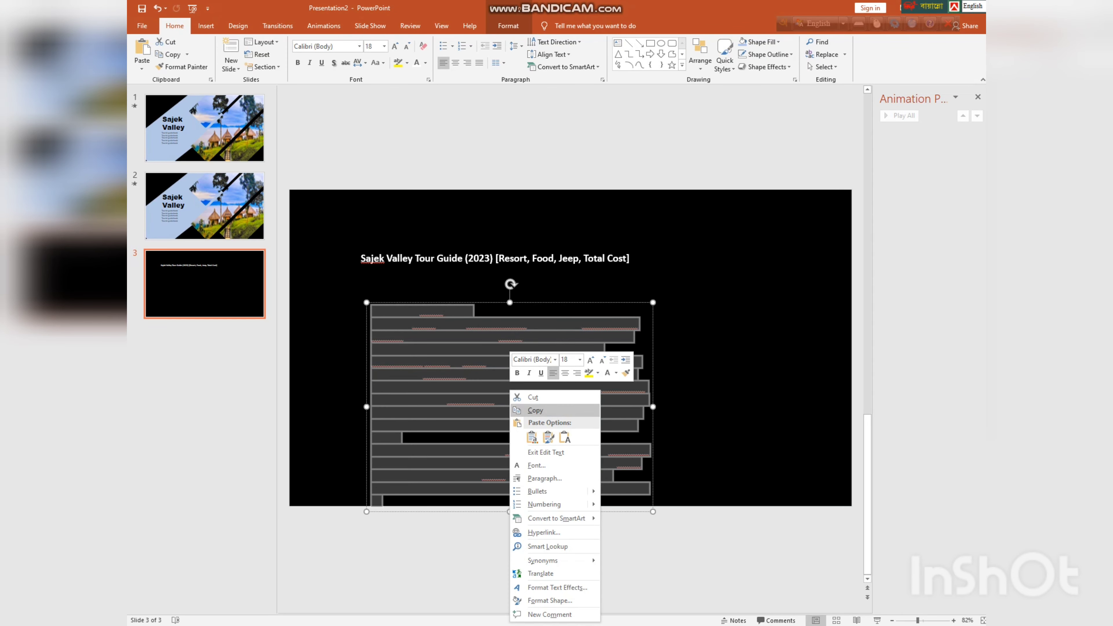
pyautogui.click(616, 373)
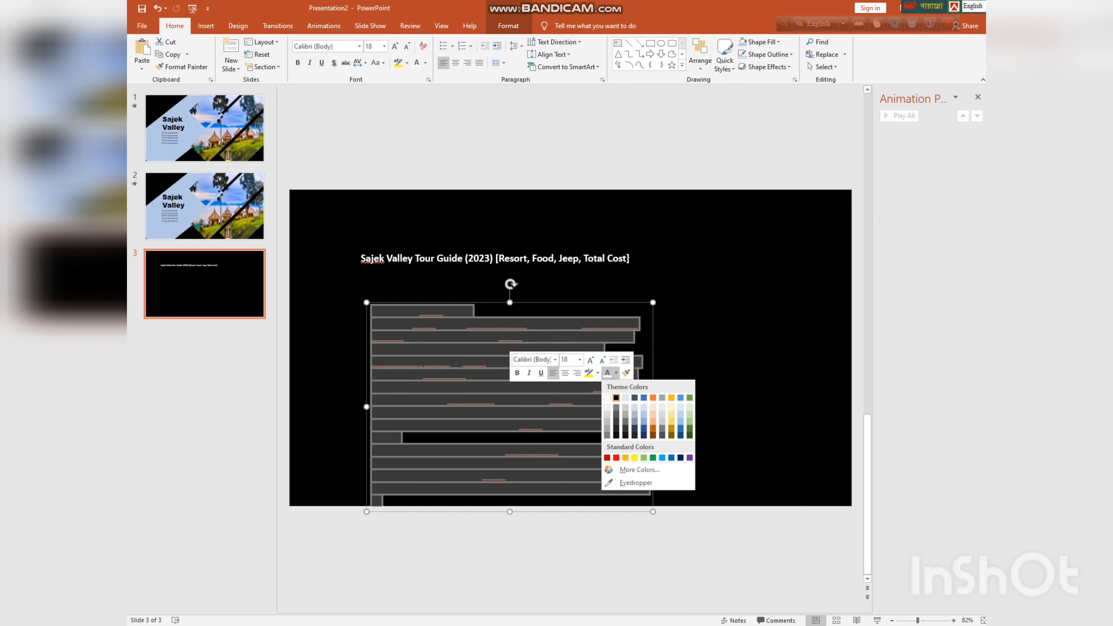
pyautogui.click(606, 397)
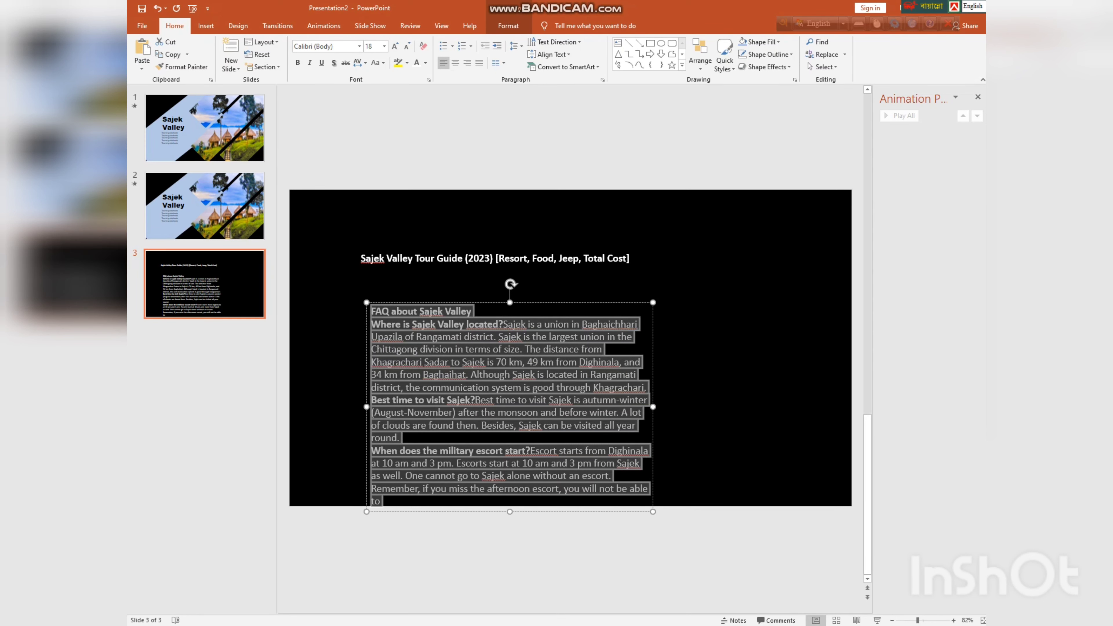
pyautogui.moveTo(509, 407)
pyautogui.mouseDown()
pyautogui.moveTo(540, 371)
pyautogui.moveTo(552, 382)
pyautogui.mouseUp()
# Give the slide 3 title a Random Bars entrance, then start the show from slide 1
pyautogui.click(495, 258)
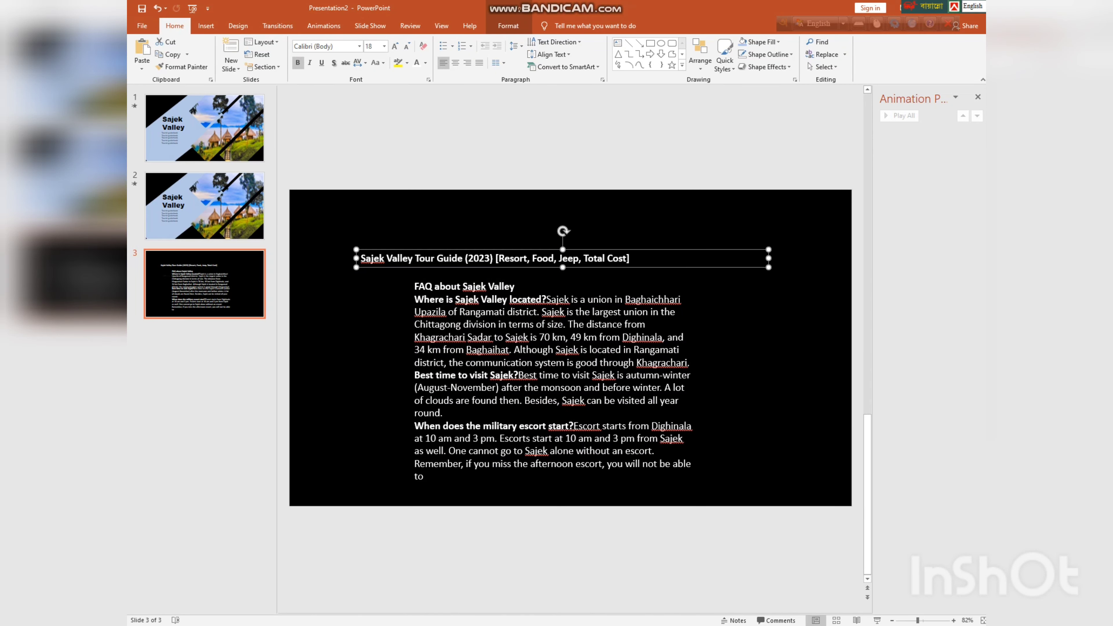
pyautogui.click(323, 25)
pyautogui.click(586, 53)
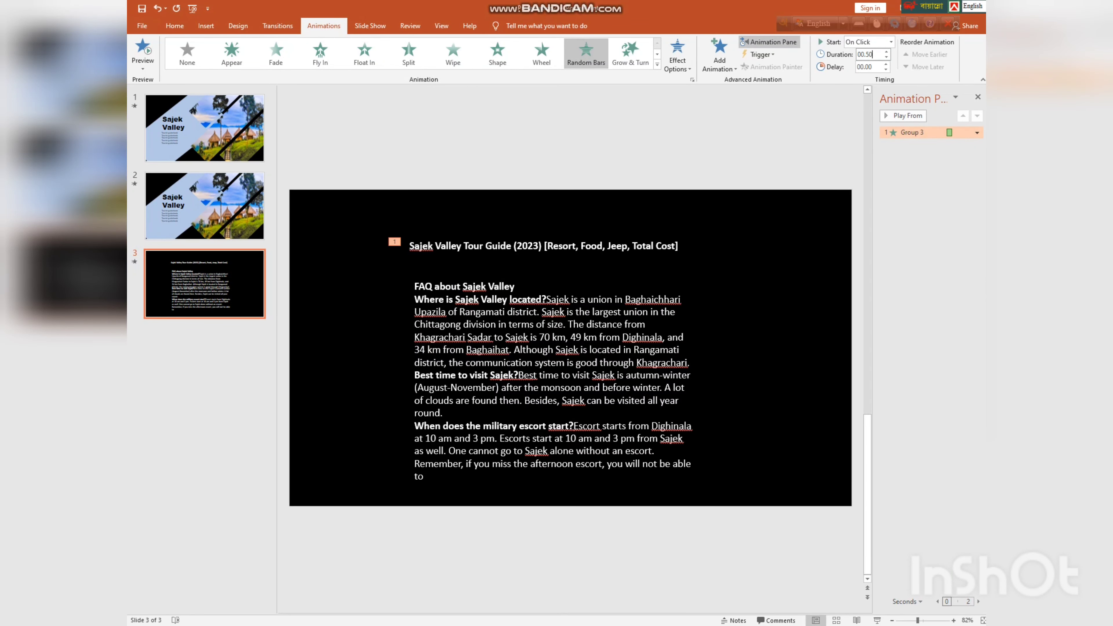
pyautogui.press('Home')
pyautogui.press('F5')
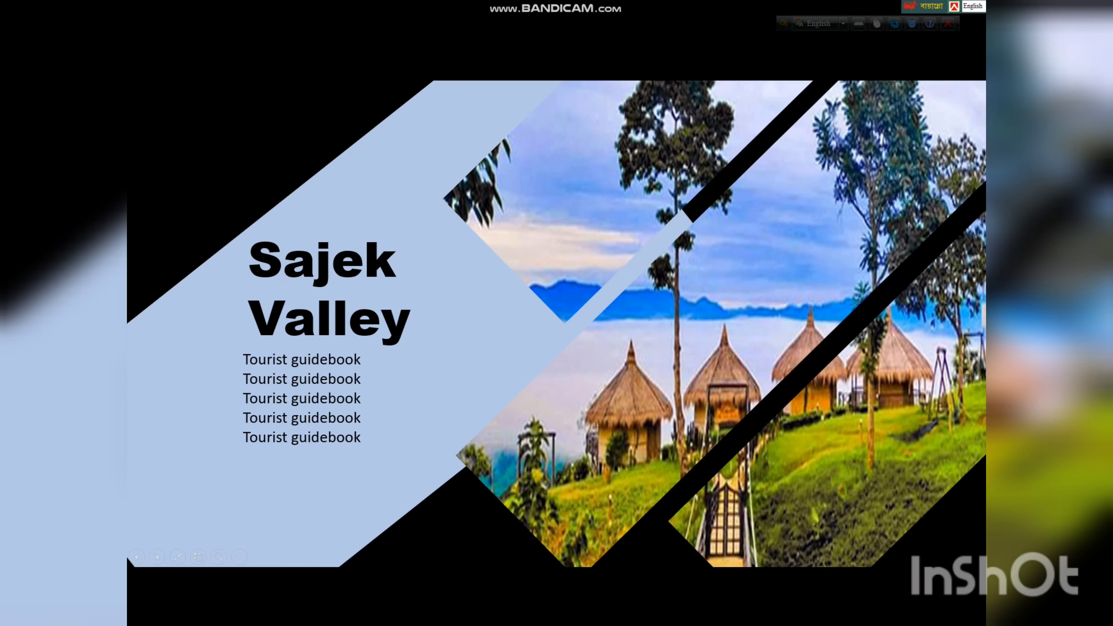
# Advance through all three slides to the end, then check slide 3 and return to slide 1
pyautogui.press('Right')
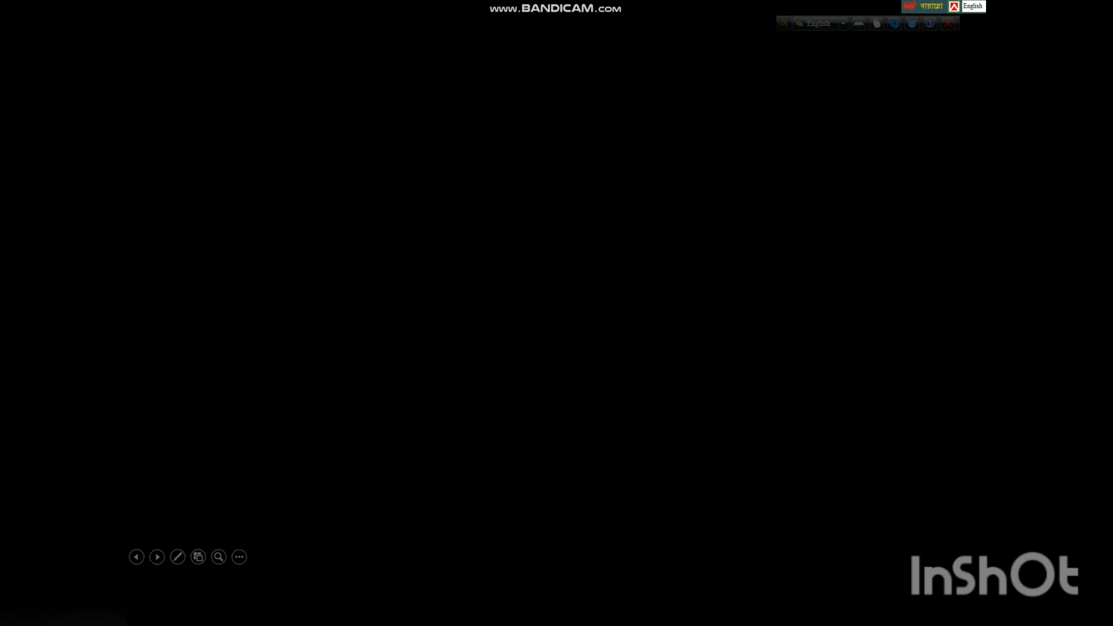
pyautogui.press('Right')
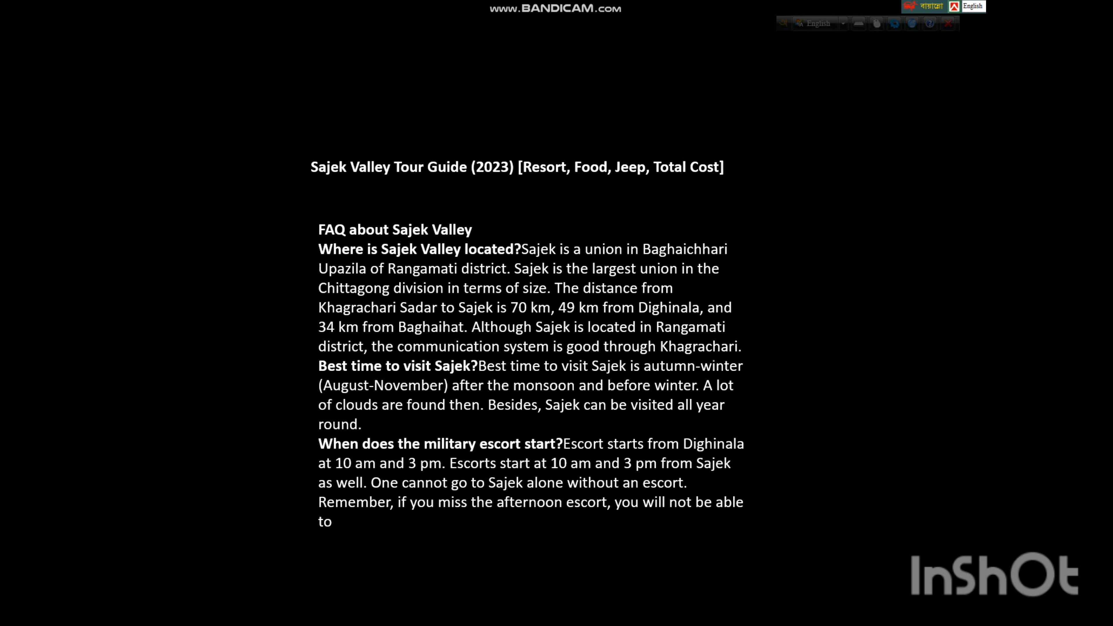
pyautogui.press('Right')
pyautogui.press('Right')
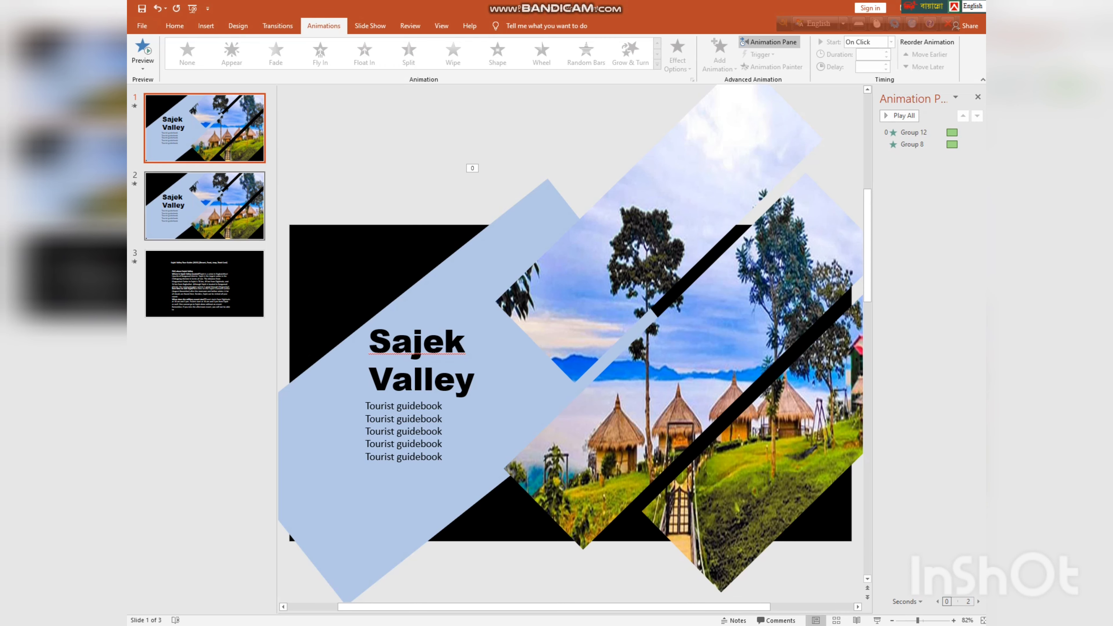
pyautogui.press('Down')
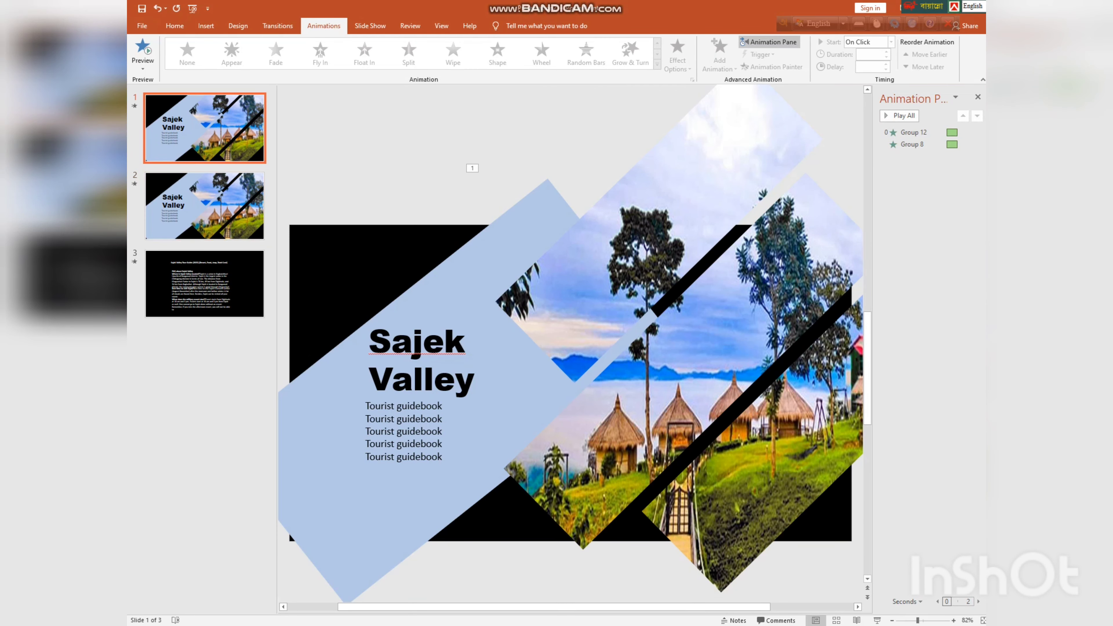
pyautogui.press('Up')
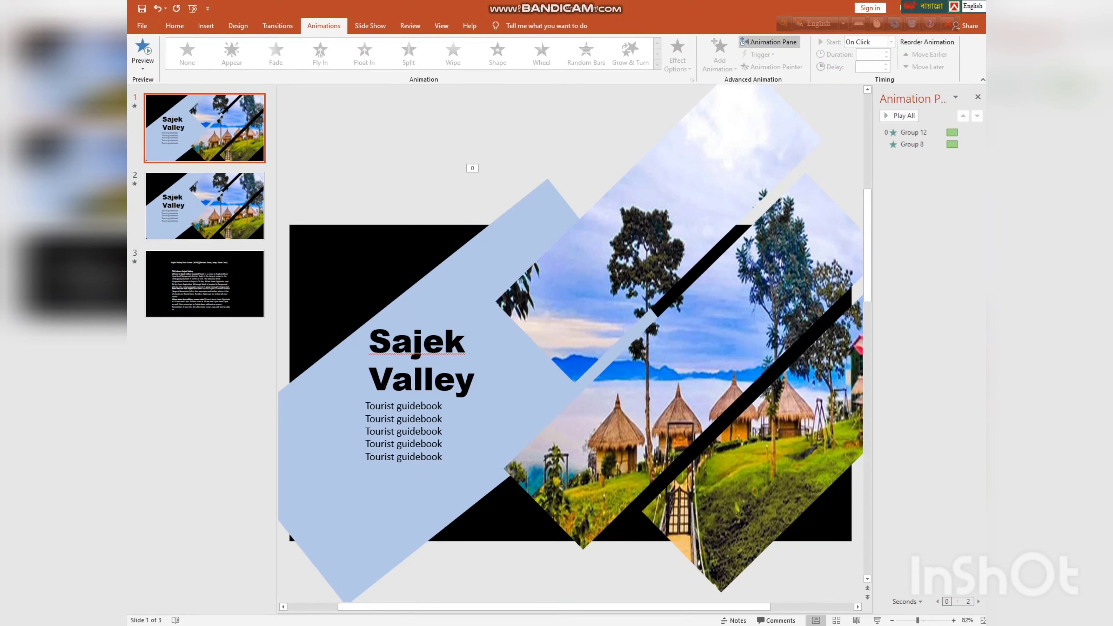
pyautogui.click(204, 283)
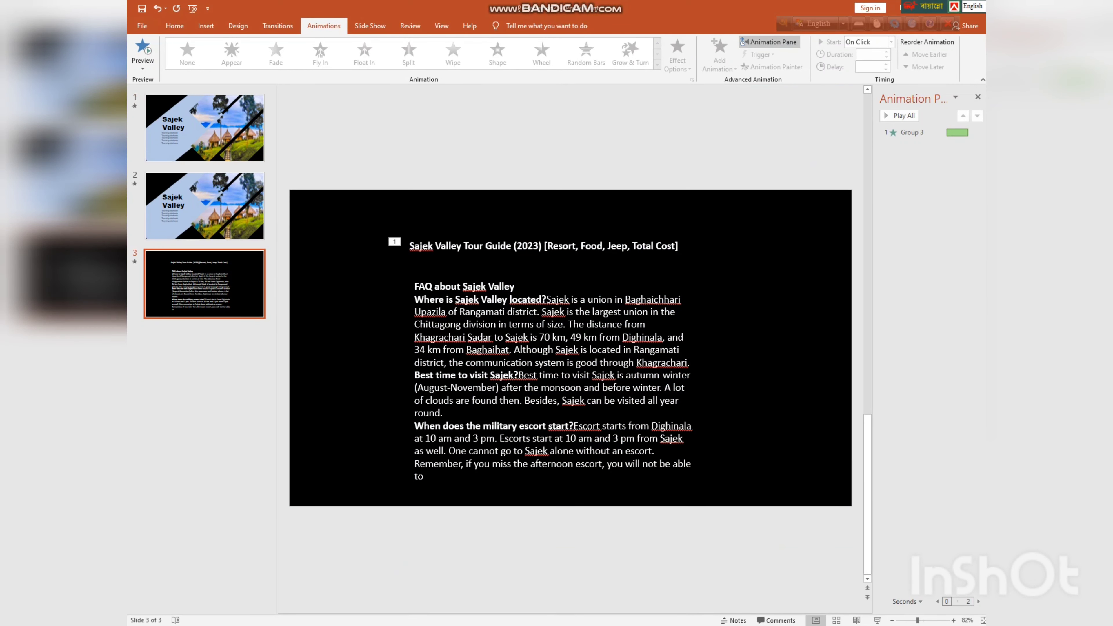
pyautogui.click(205, 128)
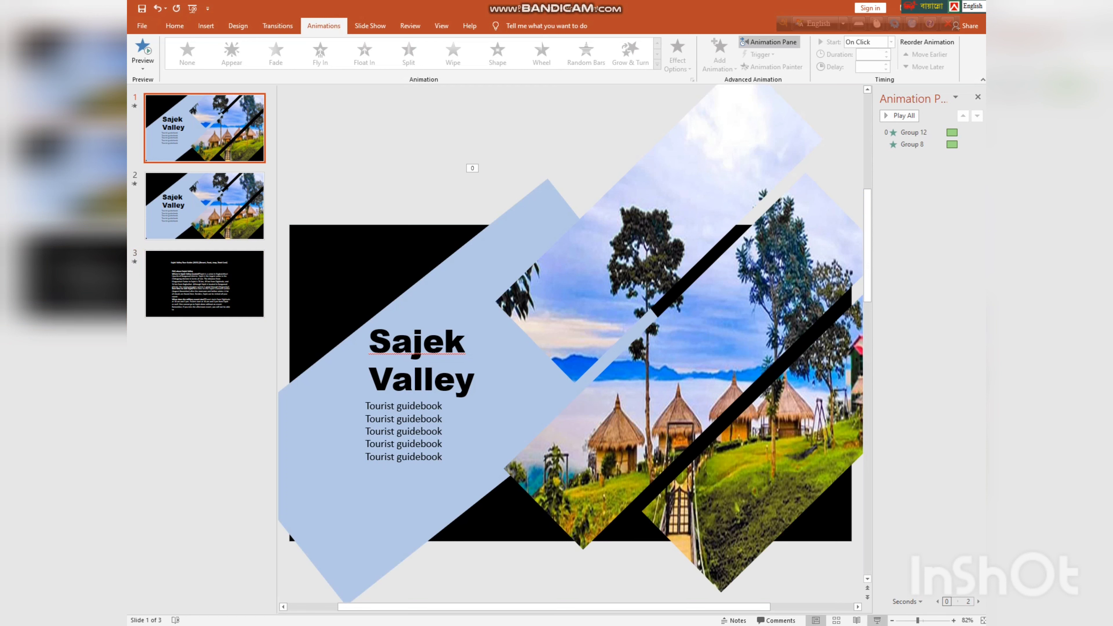
# Replay the slide show from slide 1 through to the FAQ slide and exit
pyautogui.click(877, 619)
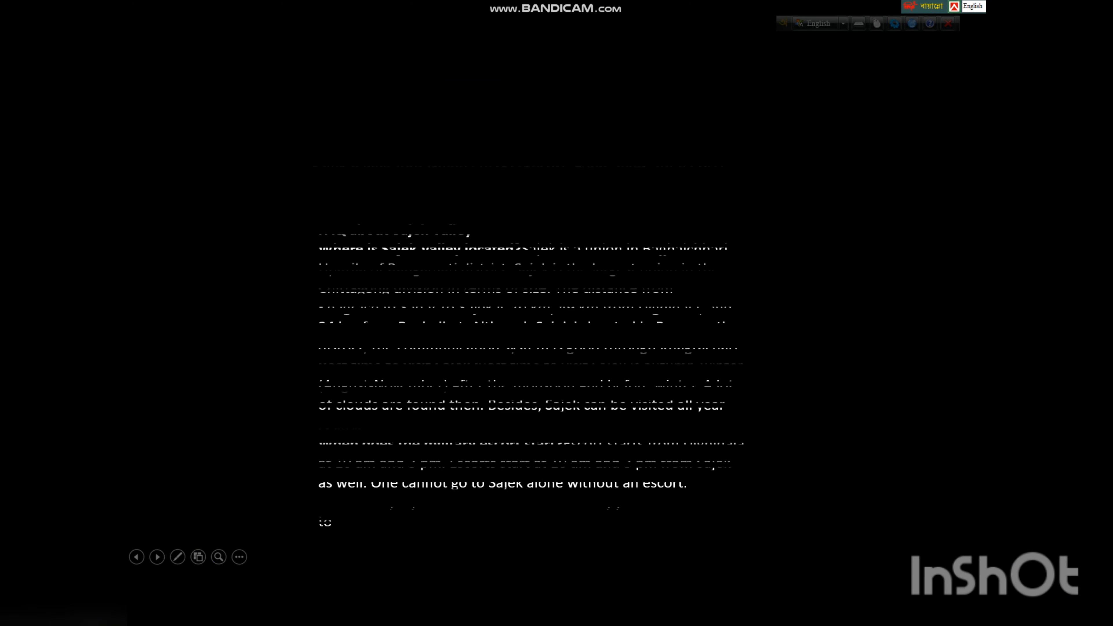
pyautogui.press('space')
pyautogui.press('space')
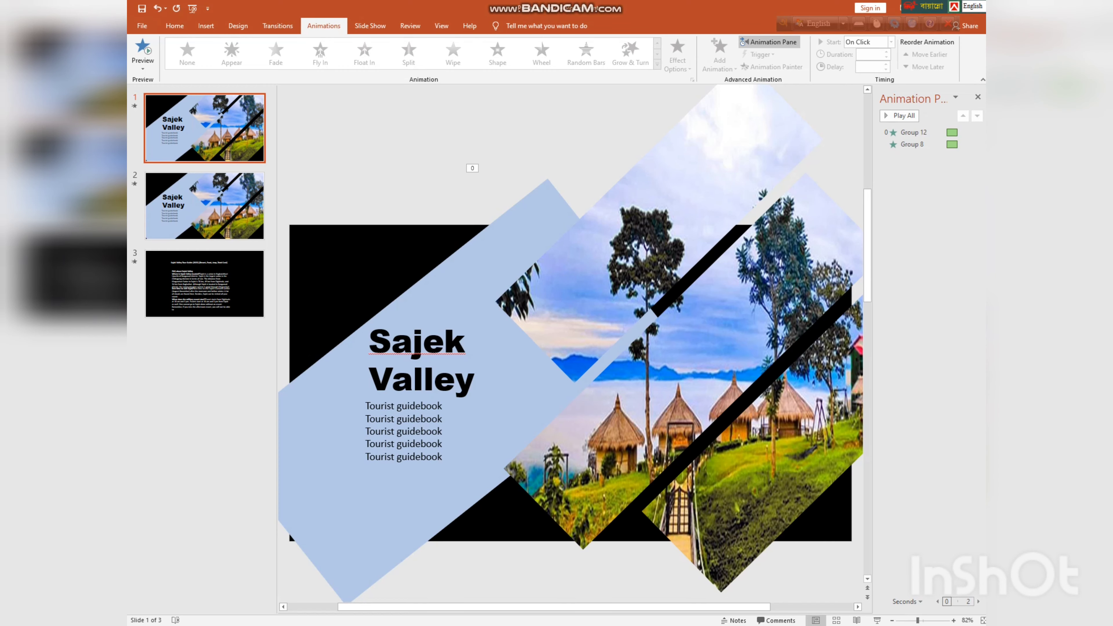
pyautogui.press('F5')
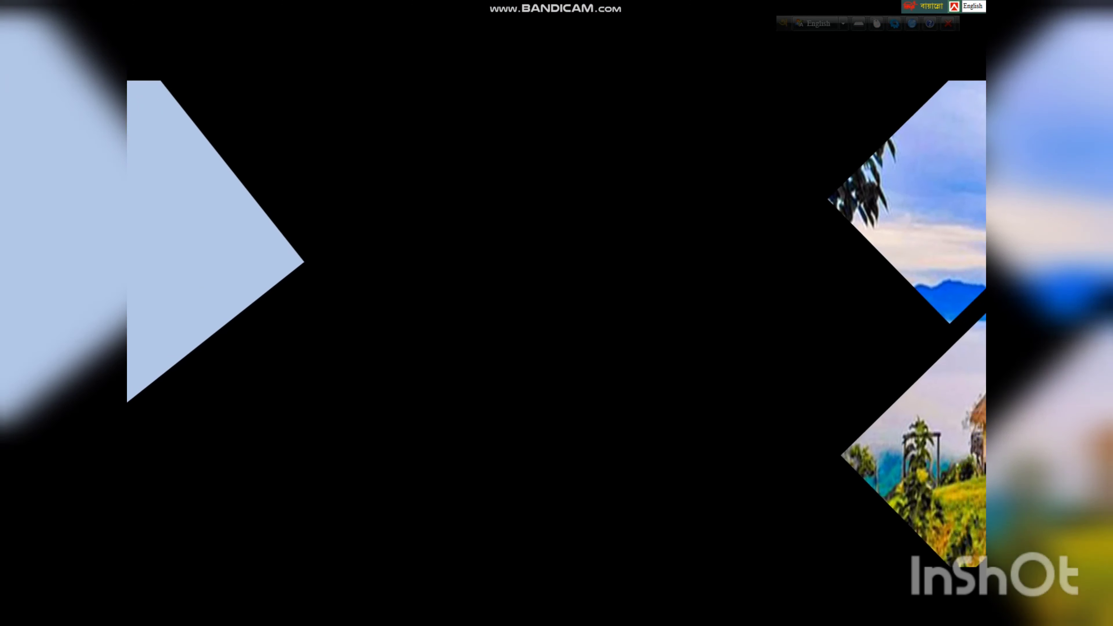
pyautogui.press('space')
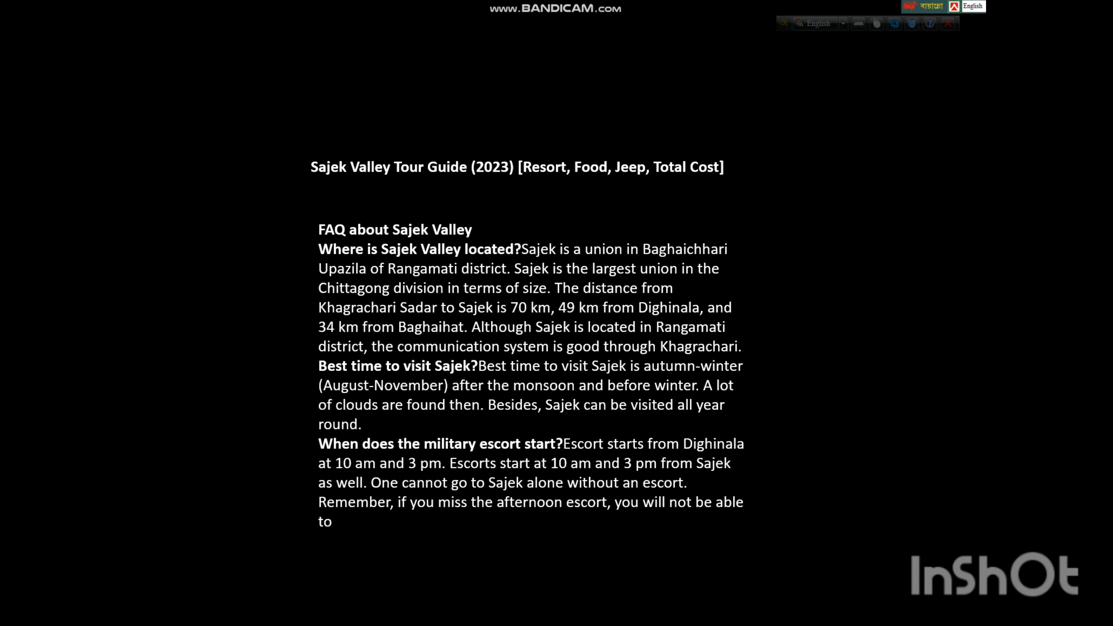
pyautogui.press('space')
pyautogui.press('space')
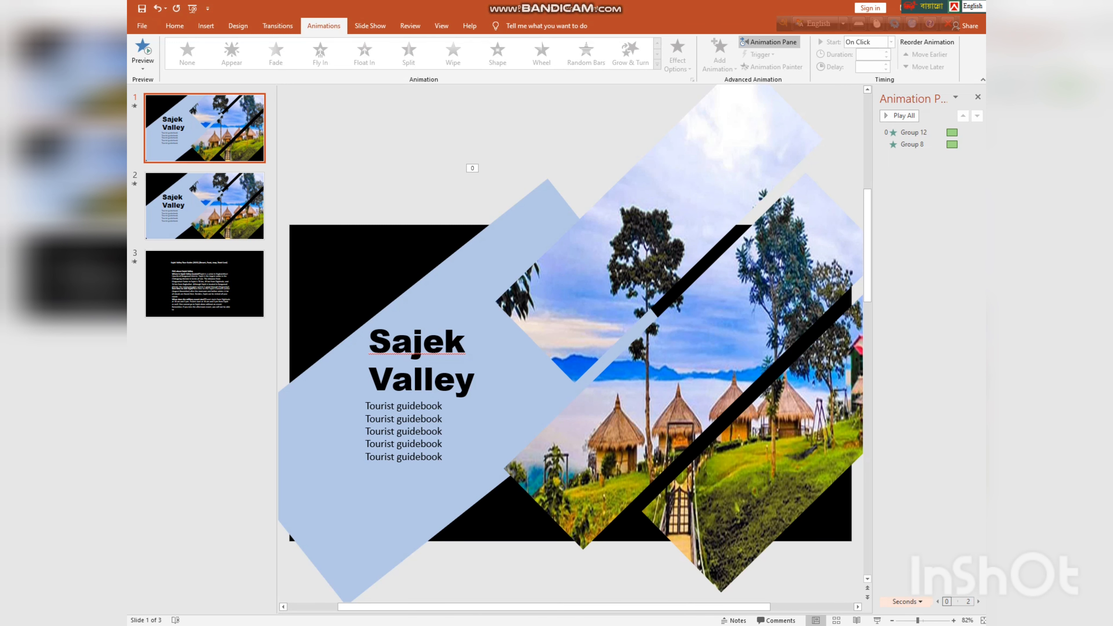